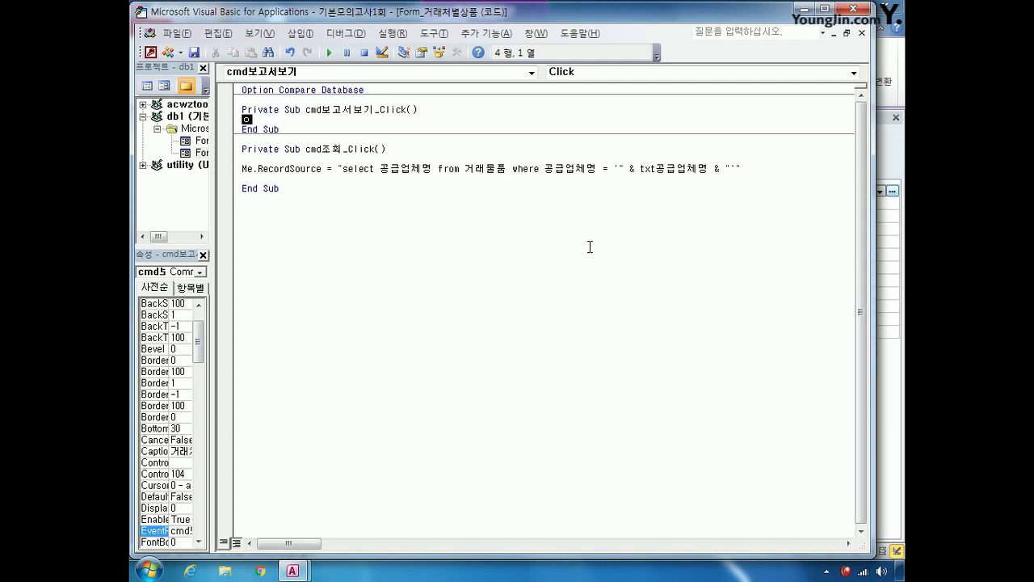
Step: In the cmd보고서보기_Click procedure, write a DoCmd.OpenReport statement with "거래보고서" as the report name
text(docmd.oper)
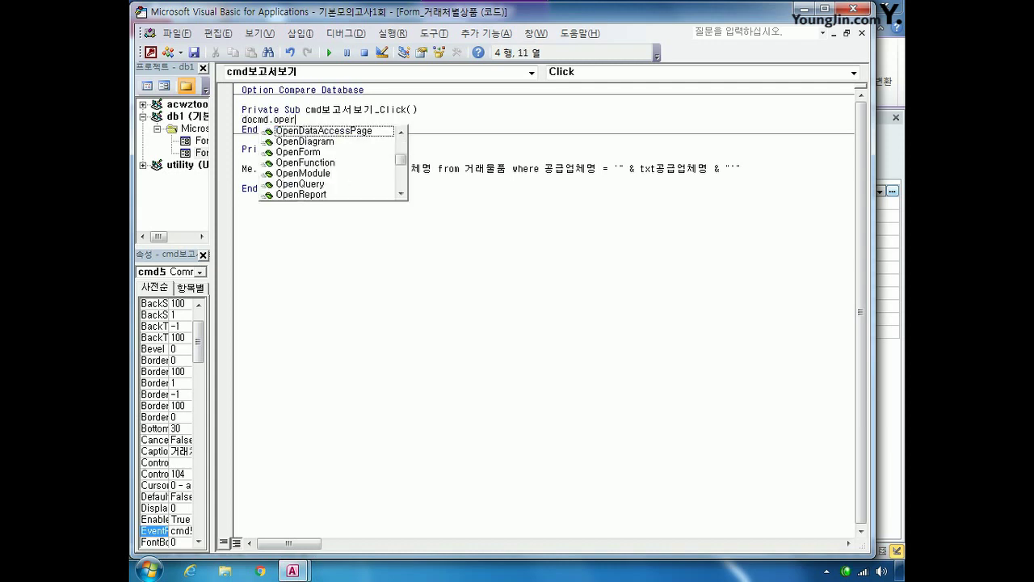
key(BackSpace)
text(nr)
key(Return)
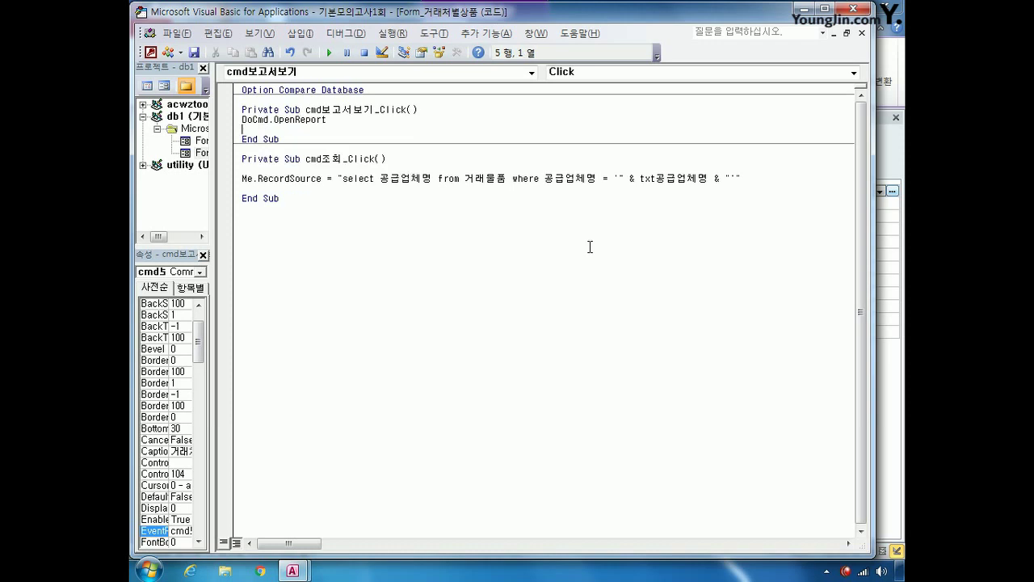
key(BackSpace)
text(")
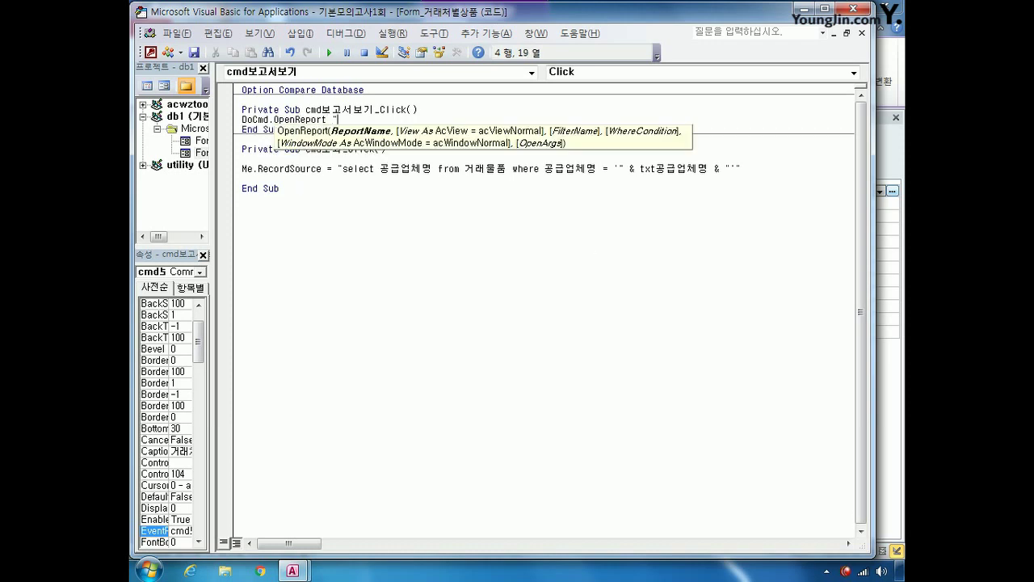
text(거래보고서",)
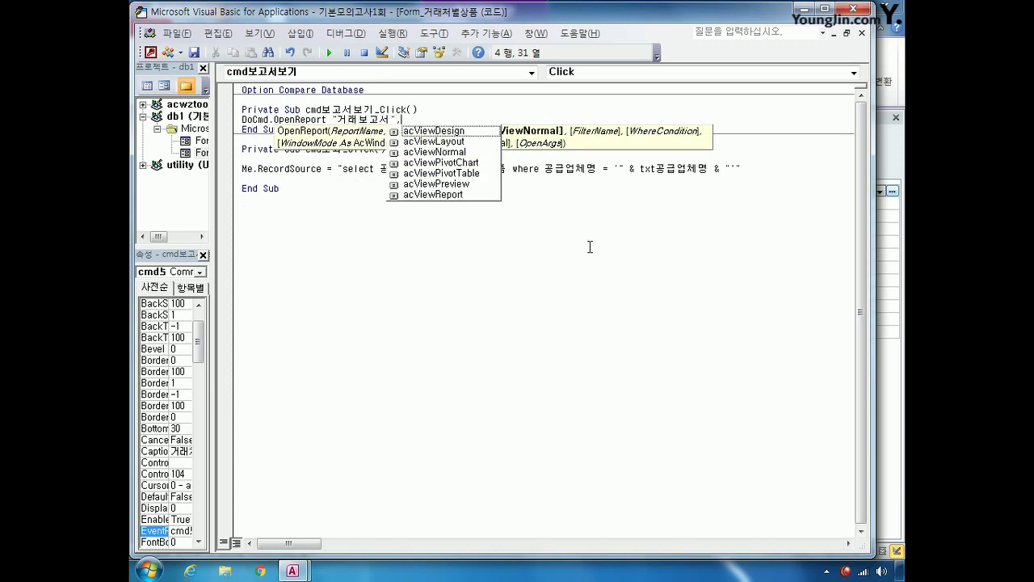
Step: Complete the OpenReport statement with acViewPreview as its view argument
key(Down)
key(Down)
key(Down)
key(Down)
key(Down)
key(Tab)
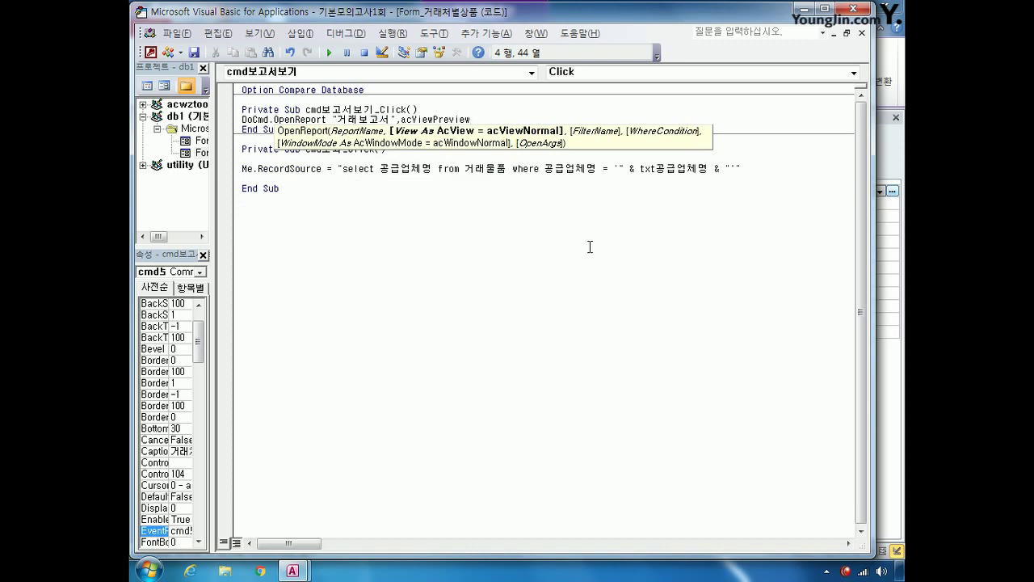
click(589, 246)
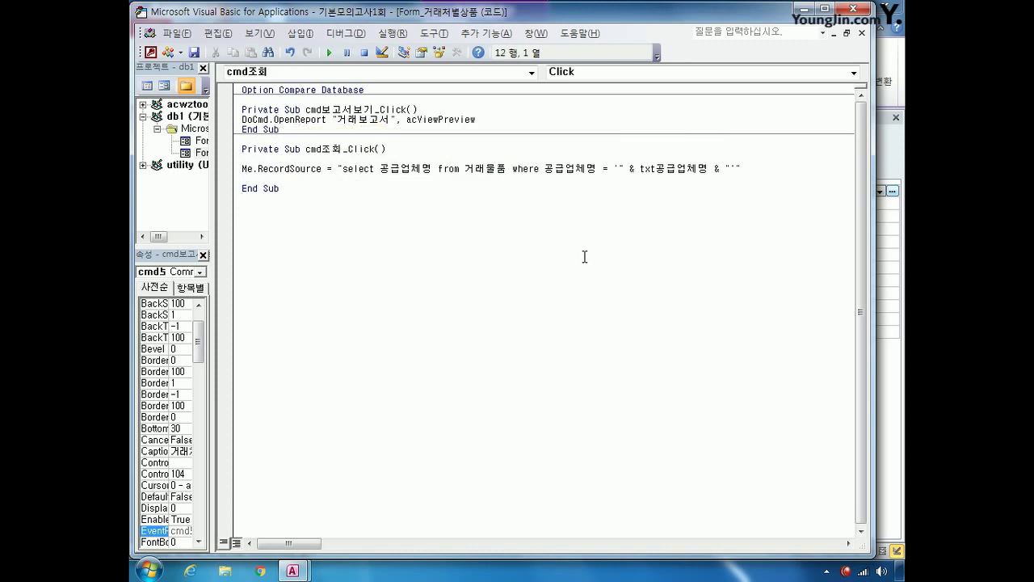
Step: Close the code editor and the 거래처별상품 form with its changes saved, and expand the list of database objects
click(858, 9)
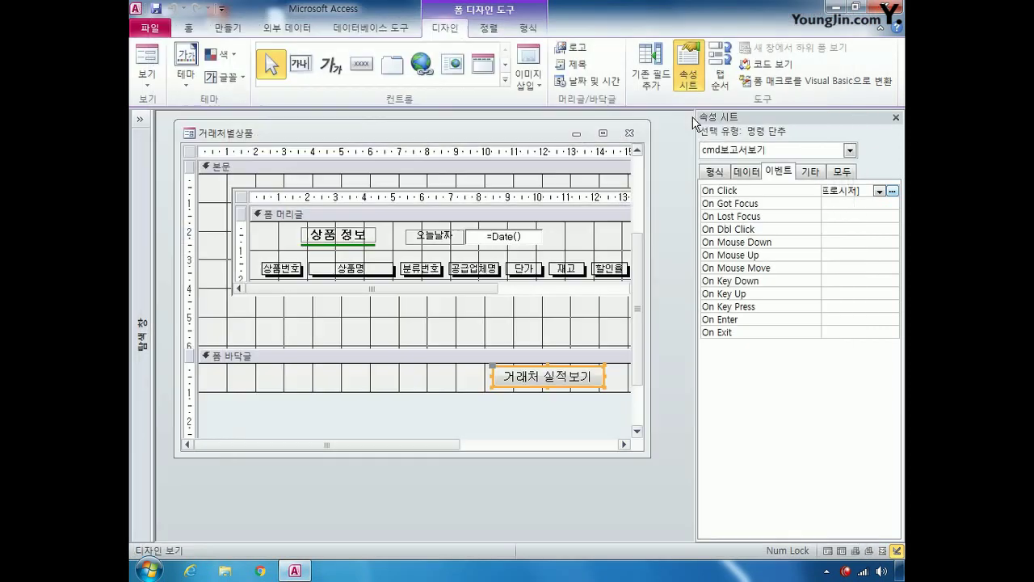
click(630, 133)
click(440, 324)
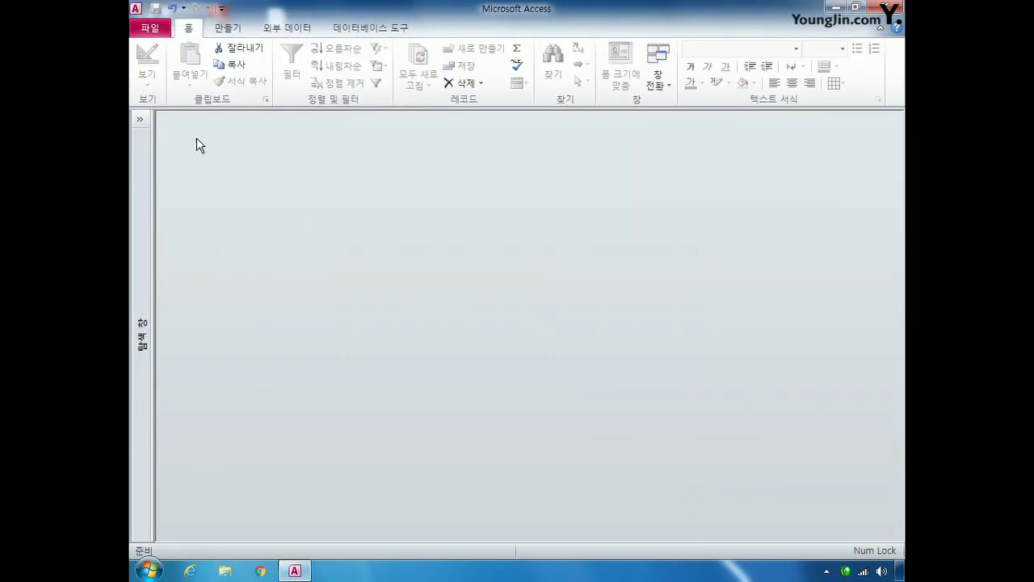
click(140, 119)
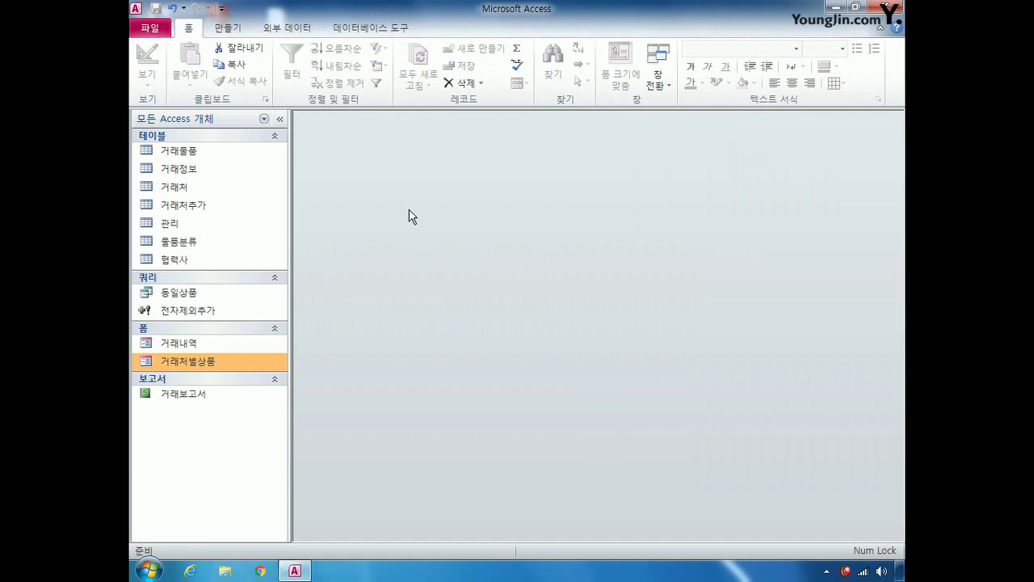
Step: Create a new query in design view from the 협력사 table and make it an update query
click(227, 27)
click(365, 79)
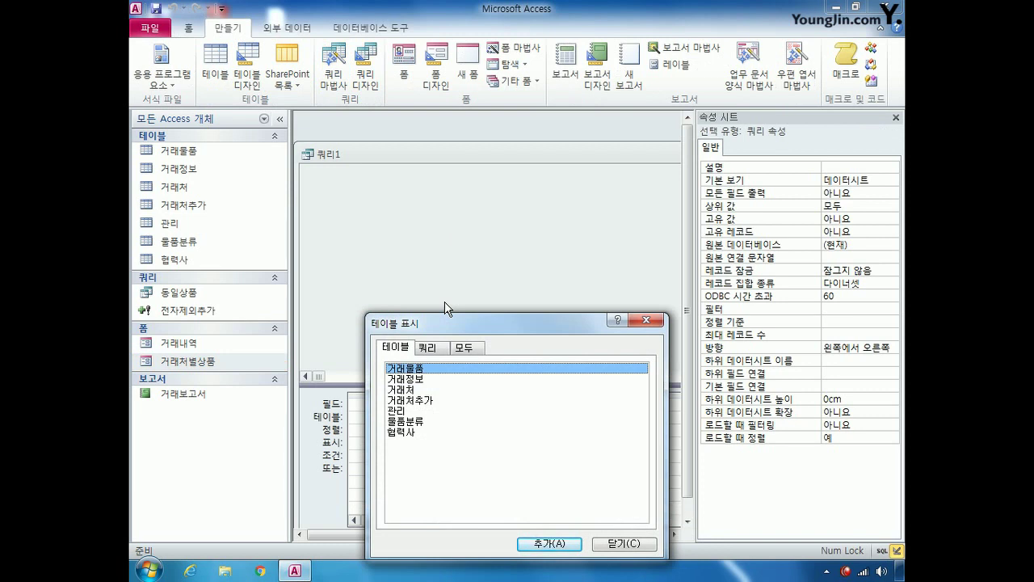
double_click(418, 433)
click(634, 545)
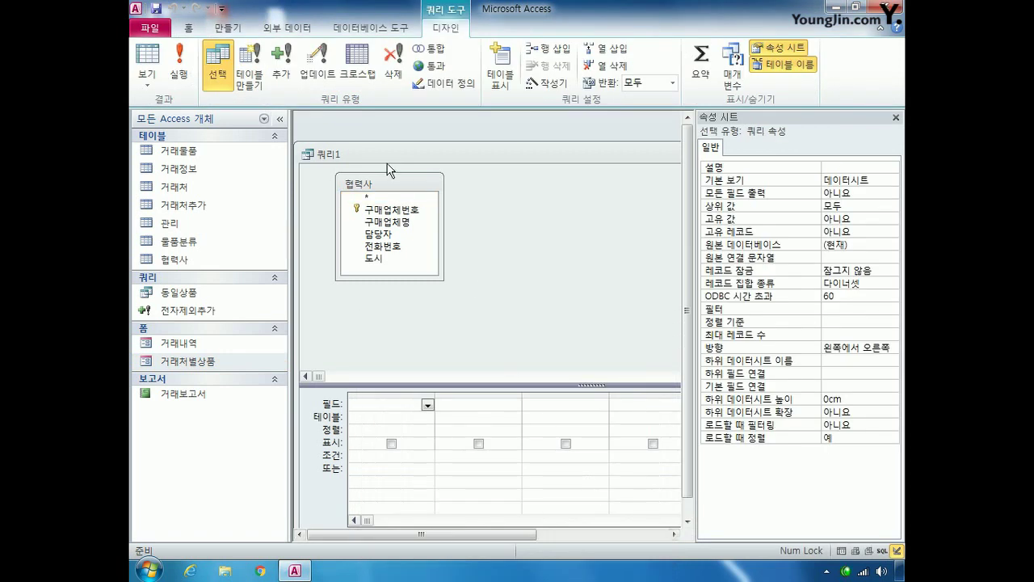
click(314, 72)
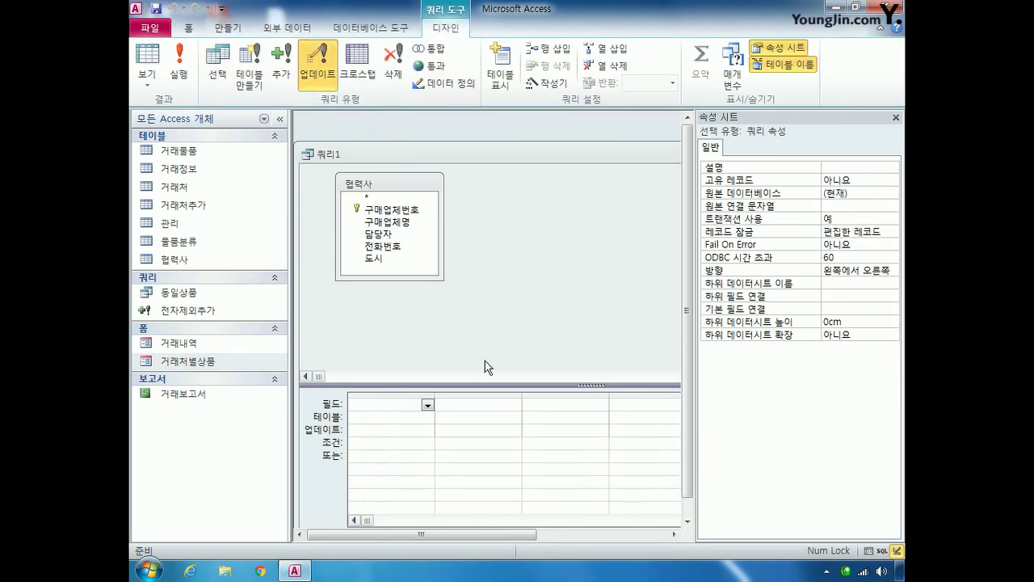
Step: Set the first column of the update query to the 구매업체명 field of 협력사
double_click(404, 234)
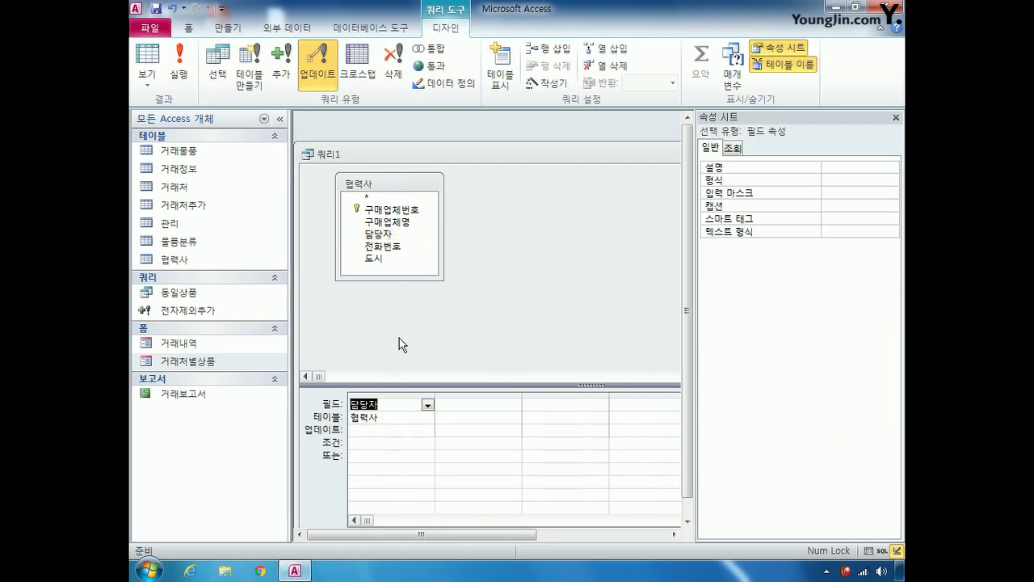
click(389, 394)
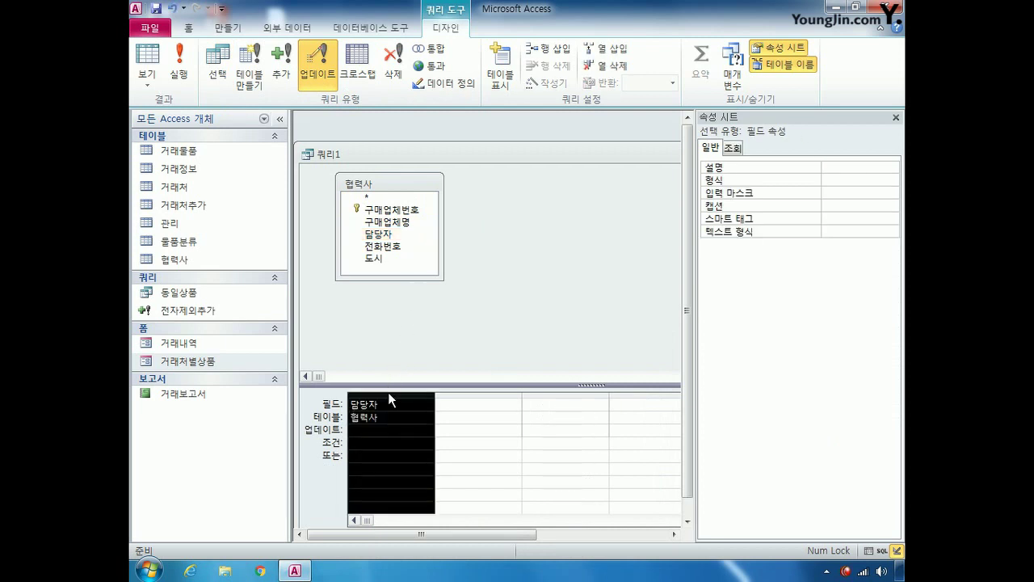
click(412, 404)
click(427, 404)
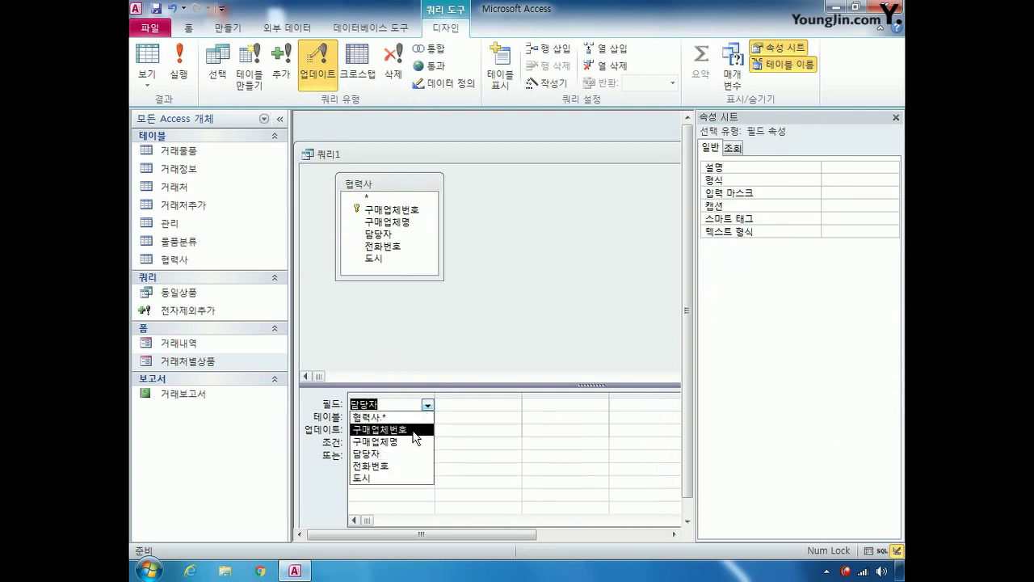
click(405, 442)
key(F2)
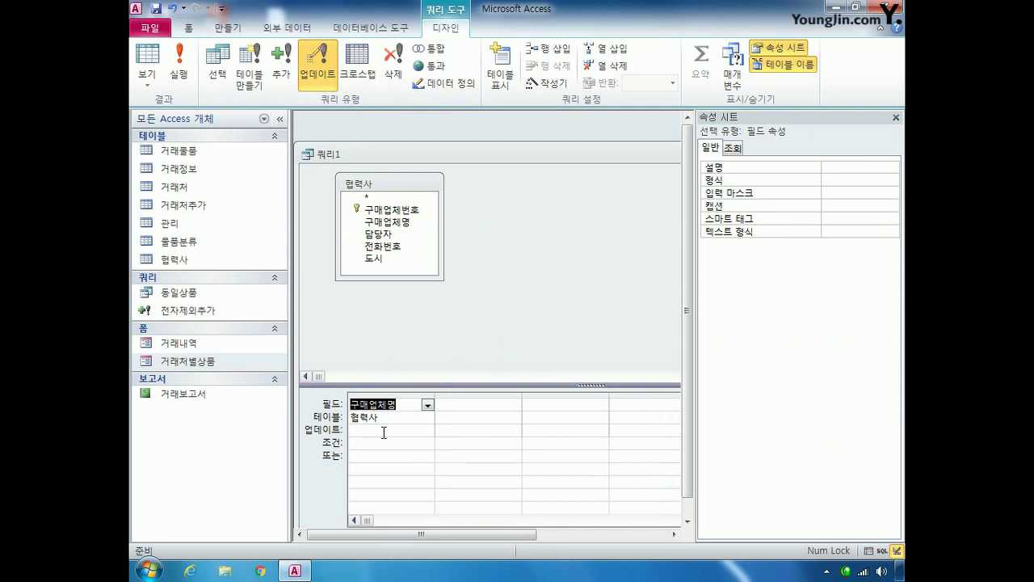
Step: For 구매업체명, set the update value to "오주식품" and the criterion to "오주제약"
click(372, 442)
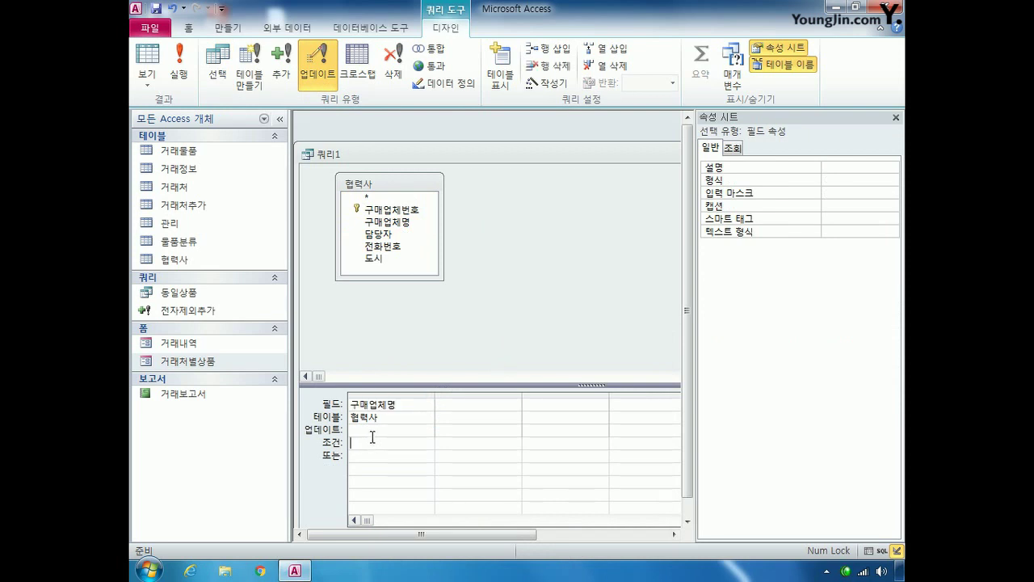
click(376, 431)
text("오주휘풍)
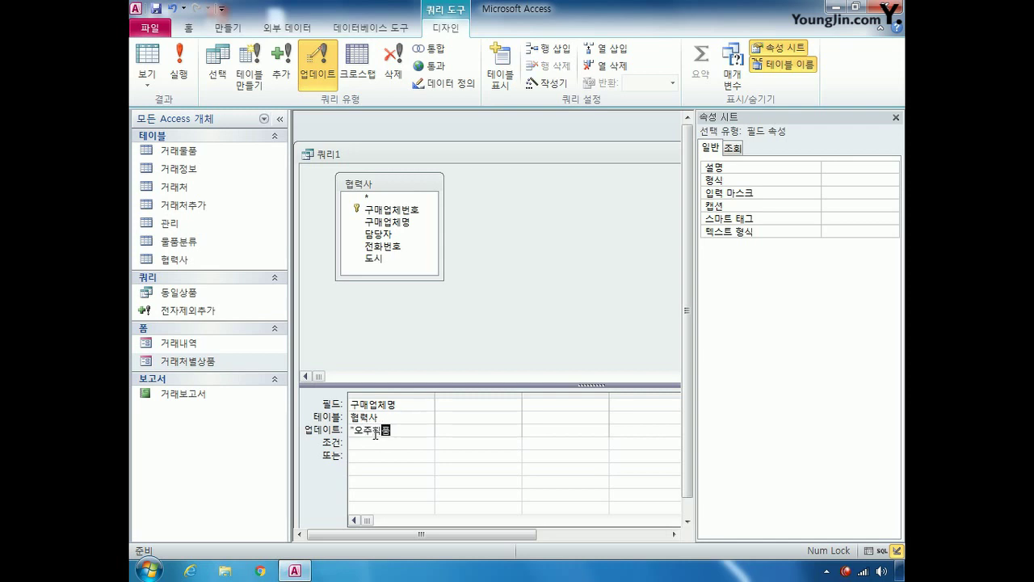
text(")
click(378, 443)
text("오주제약)
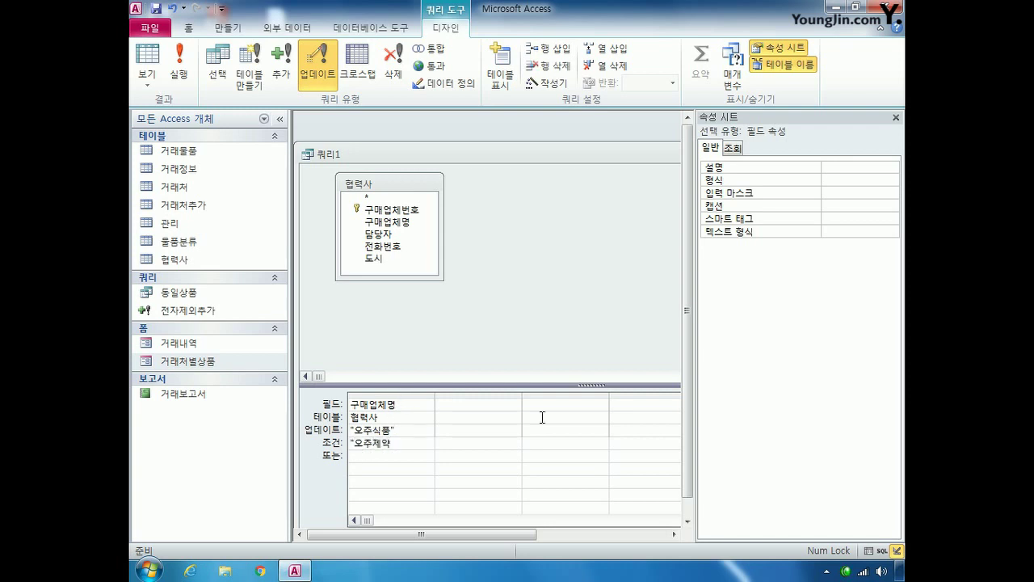
click(388, 423)
Step: Hide the property sheet and close the update query, saving it as 거래처명변경
click(896, 118)
click(869, 154)
click(448, 325)
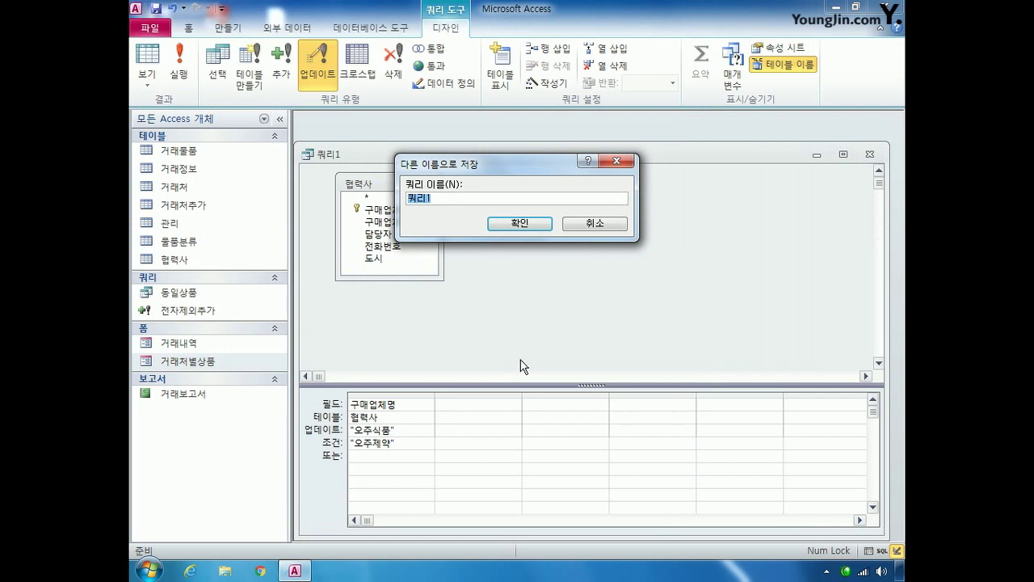
text(거래처명ㅂ)
text(경)
key(Return)
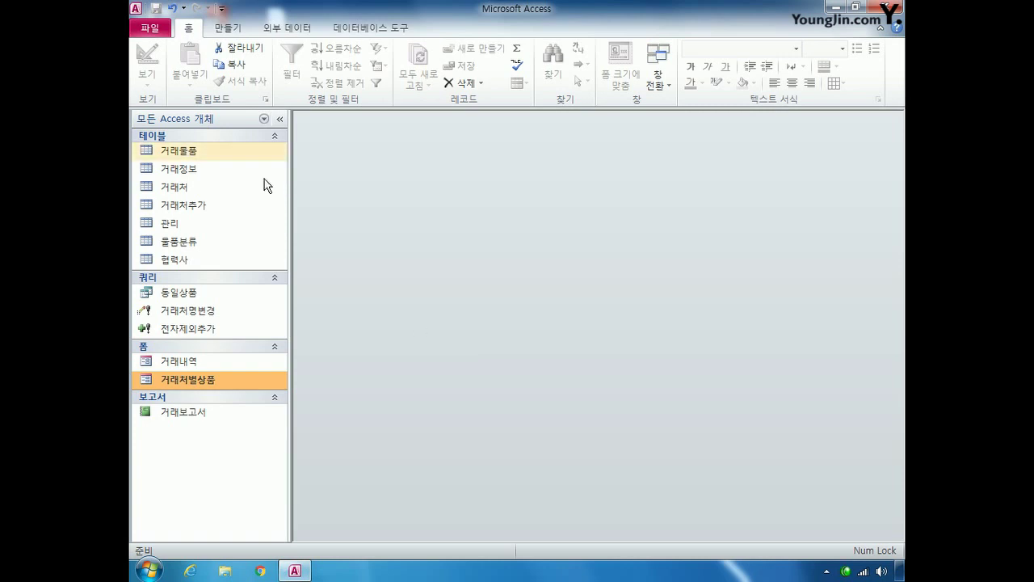
Step: Create a new design-view query with the 거래정보 and 거래물품 tables, and enlarge both field lists to fit all fields
click(229, 27)
click(360, 78)
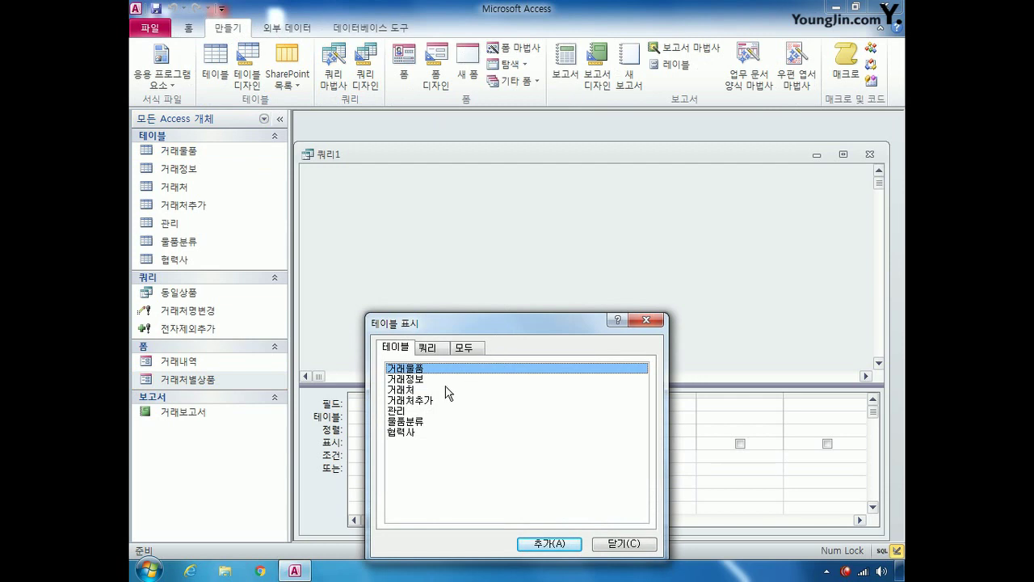
double_click(420, 379)
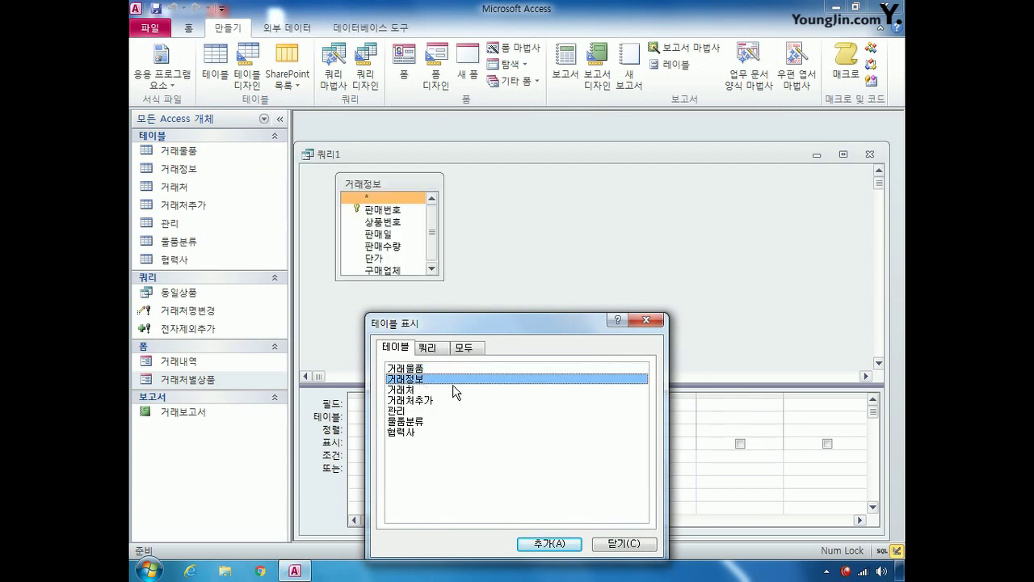
double_click(416, 368)
click(623, 543)
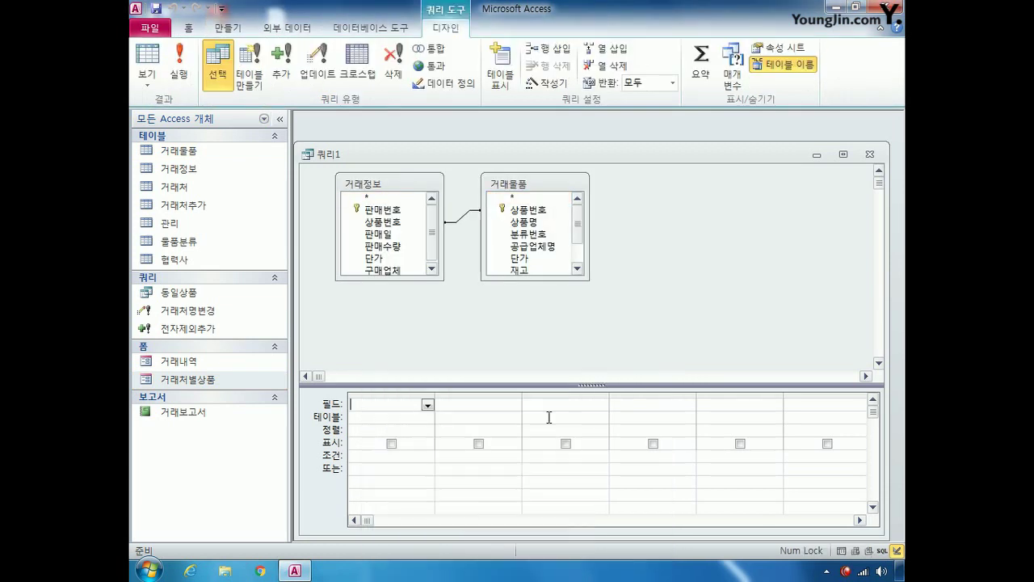
drag(554, 280, 554, 336)
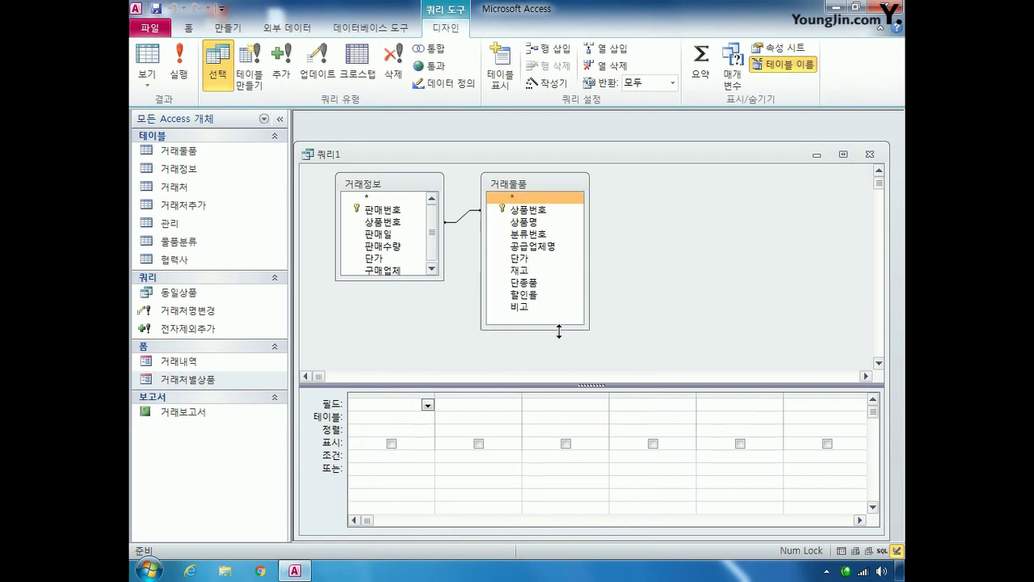
mouse_move(393, 281)
mouse_down()
mouse_move(395, 304)
mouse_move(396, 292)
mouse_up()
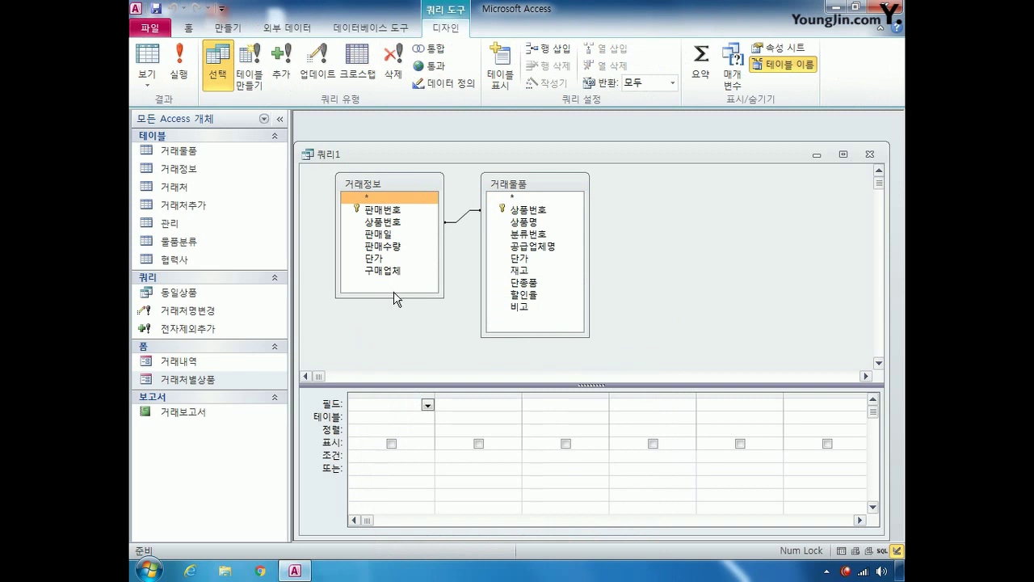
Step: Add 판매일 from 거래정보, 상품명 from 거래물품, 판매수량 from 거래정보 and 단가 from 거래물품 as query columns, in that order
double_click(390, 234)
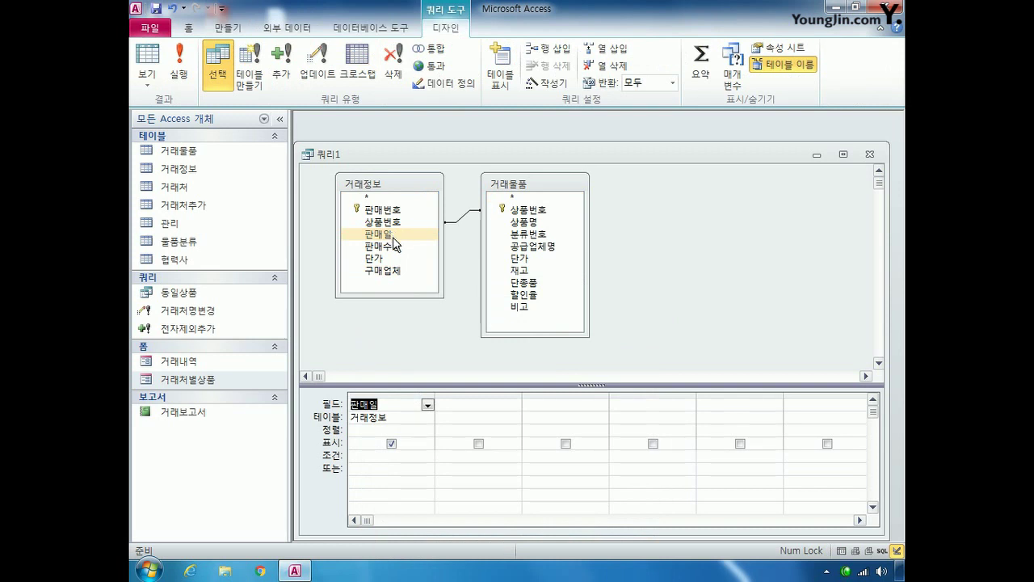
double_click(536, 223)
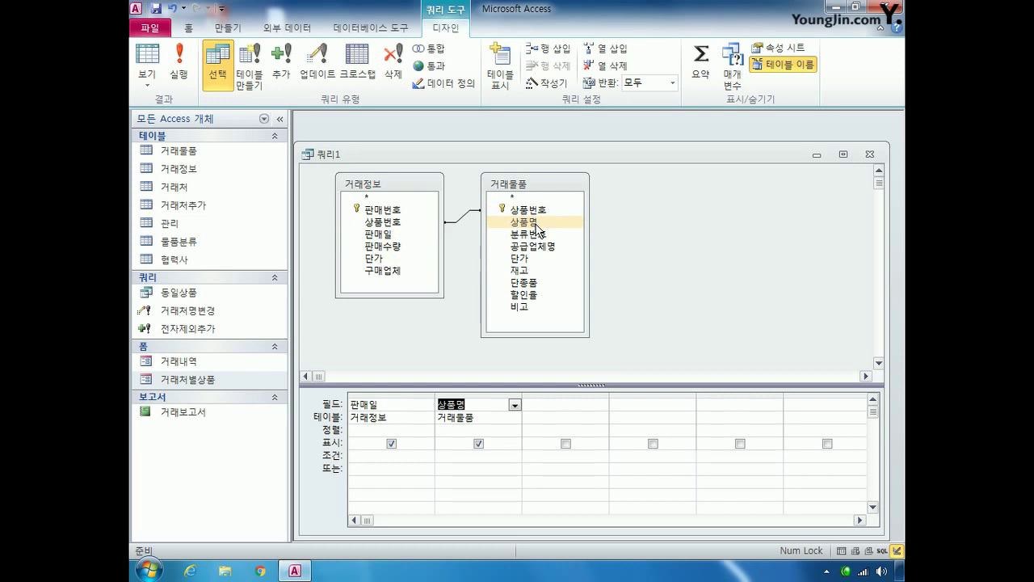
double_click(397, 249)
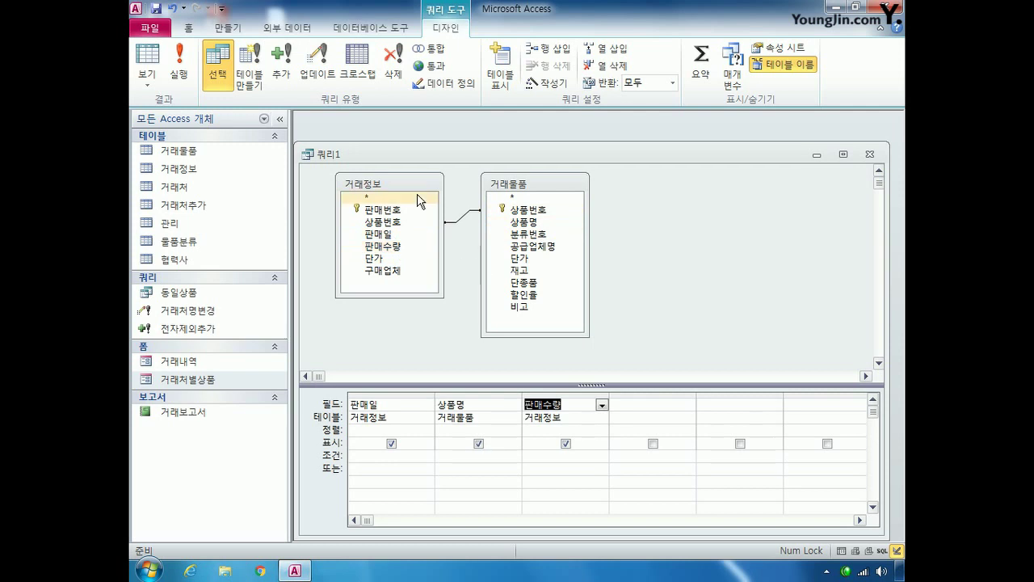
double_click(519, 258)
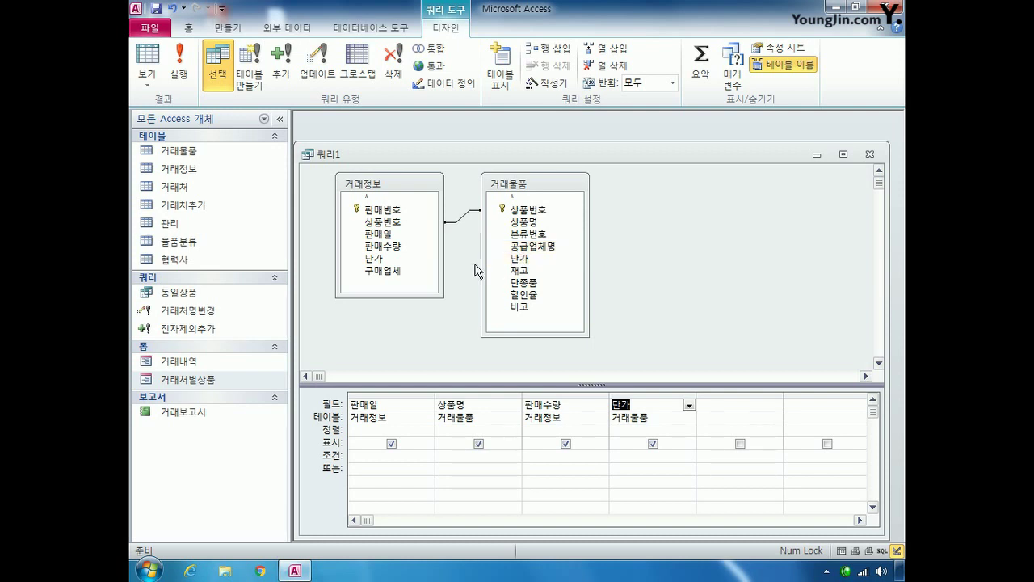
Step: Sort the query by 상품명 in descending order (내림차순) and by 판매수량 in ascending order (오름차순)
click(457, 432)
click(514, 431)
click(506, 456)
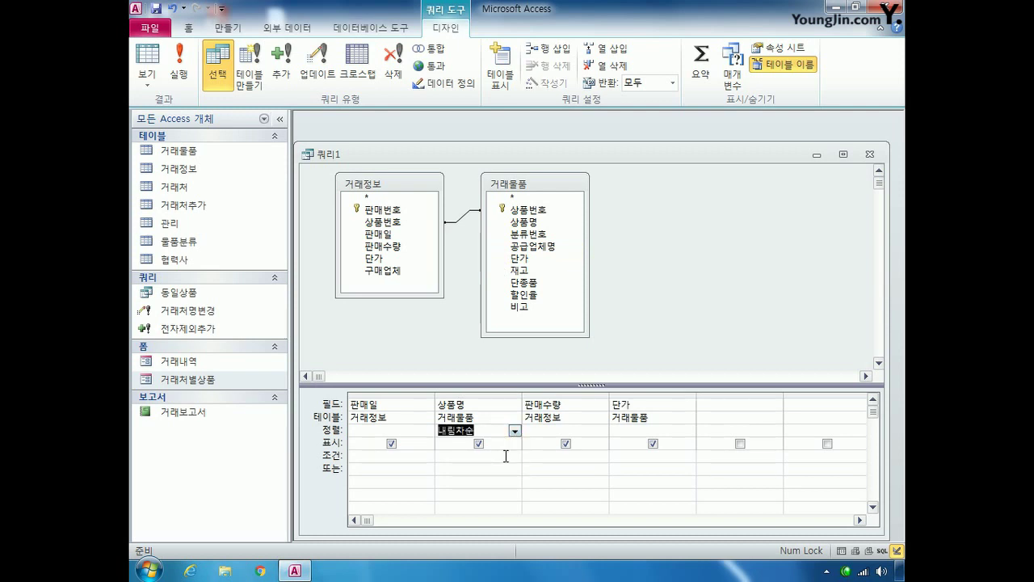
click(560, 430)
click(601, 432)
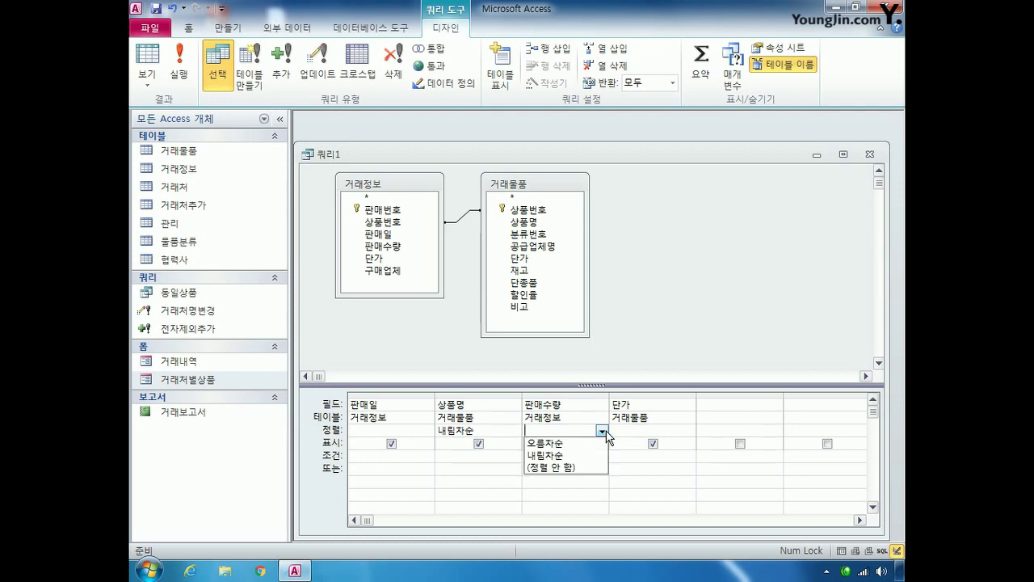
click(599, 446)
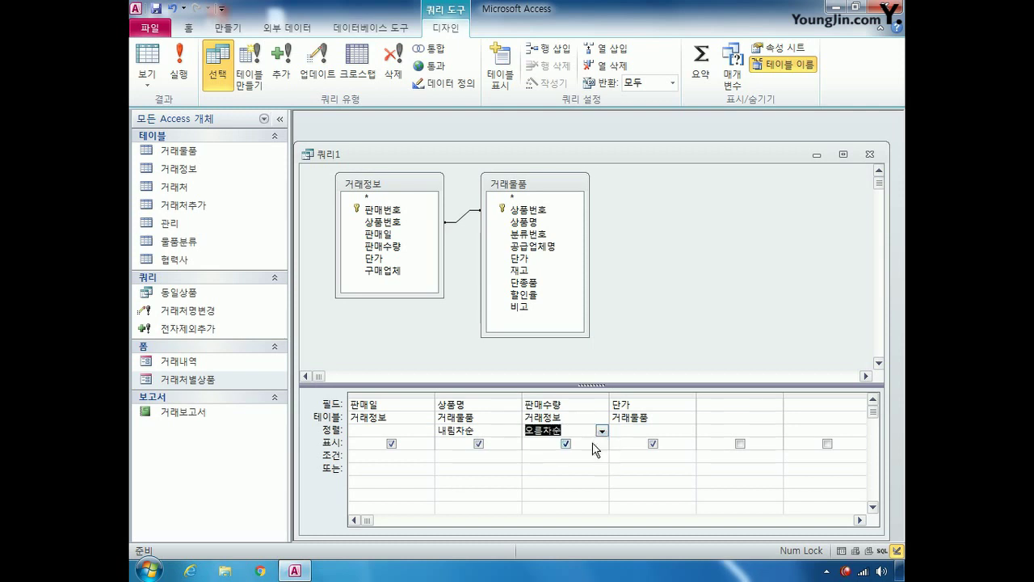
Step: Run the query to check the order of its records, and return to design view
click(178, 67)
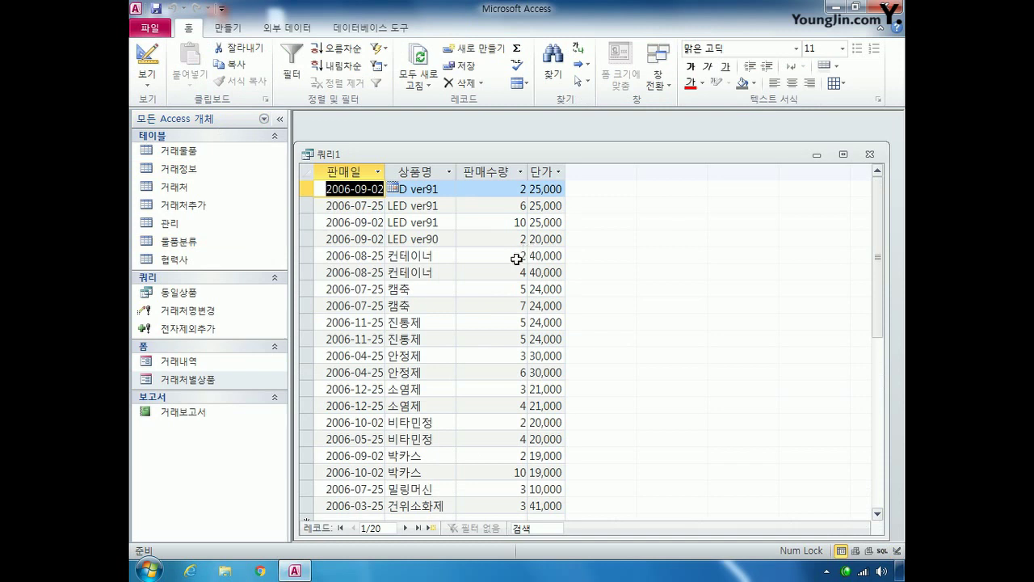
click(146, 65)
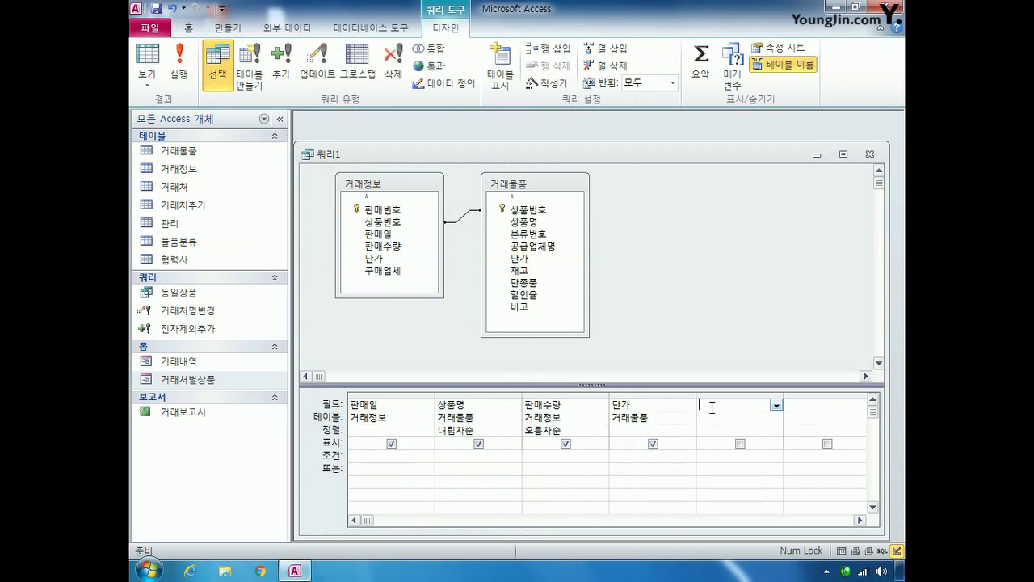
Step: Add a calculated column Month([판매일]) to the query, run it to check the column, and return to design view
text(month([판매일)
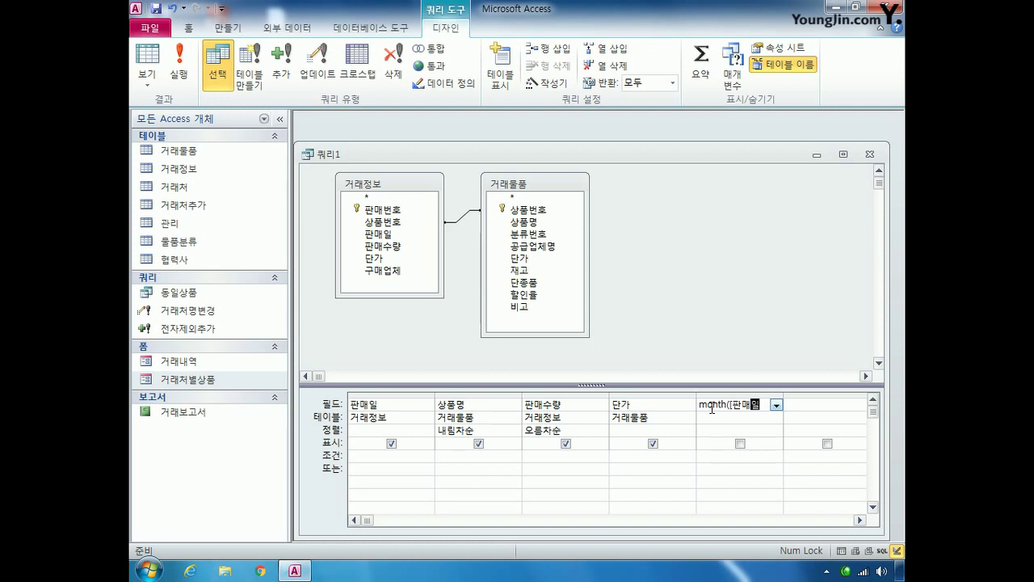
text(]))
click(174, 77)
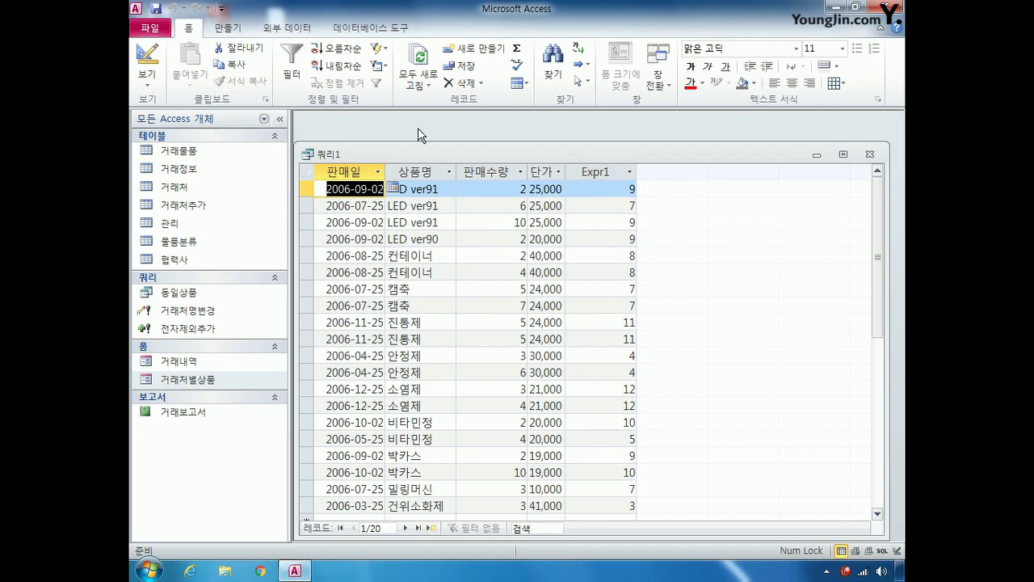
click(147, 63)
Step: Hide the month column from the output, set its criterion to 9, and run the query
click(740, 443)
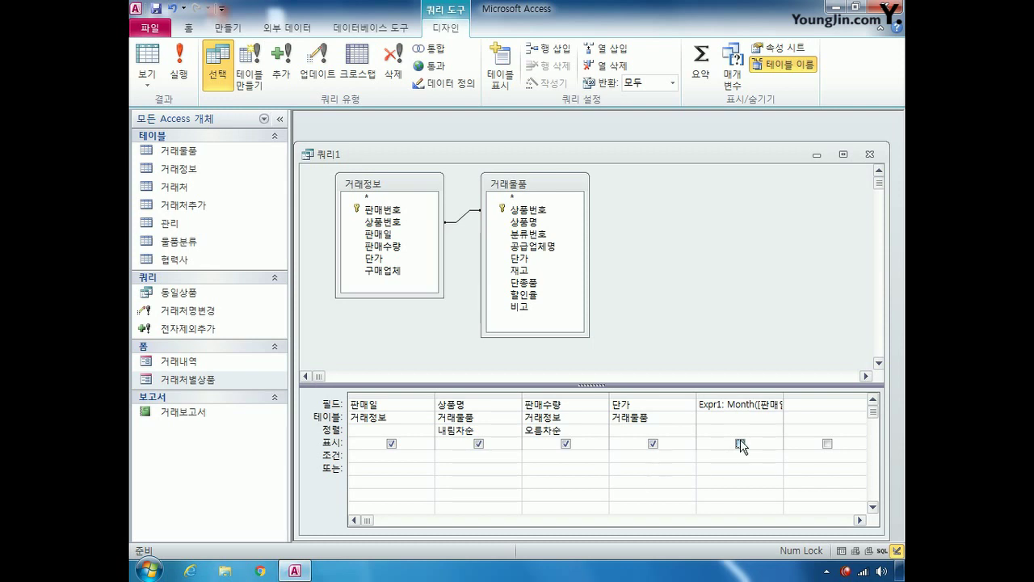
click(716, 457)
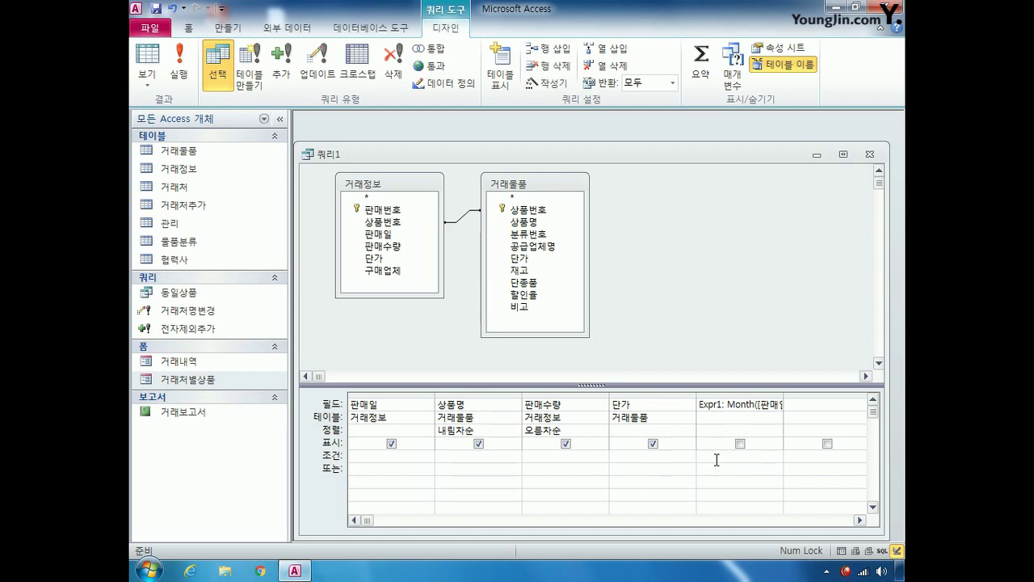
text(9)
click(181, 75)
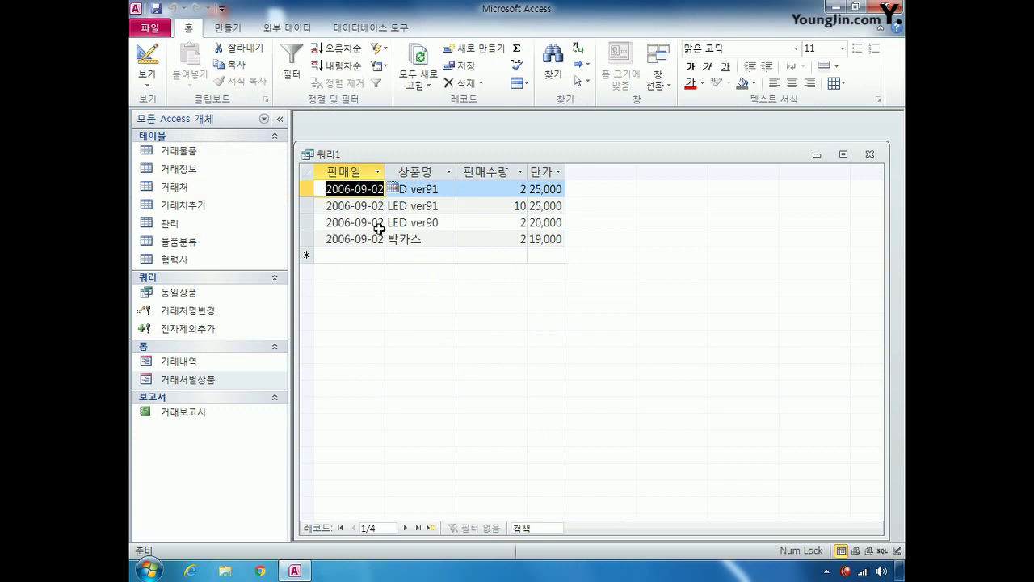
Step: Close the query and save it as 월별거래
click(869, 153)
click(429, 321)
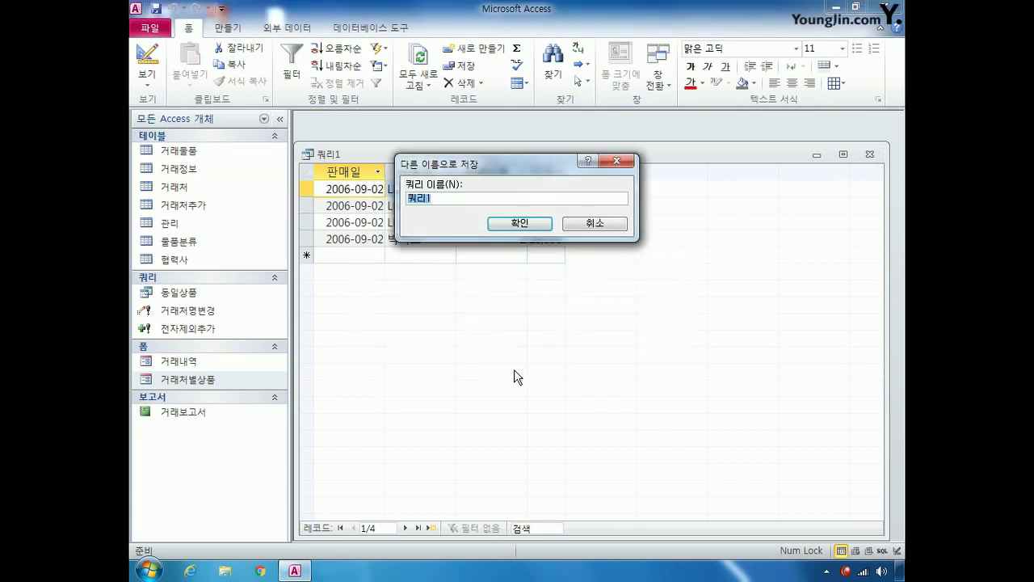
text(월별거래)
key(Return)
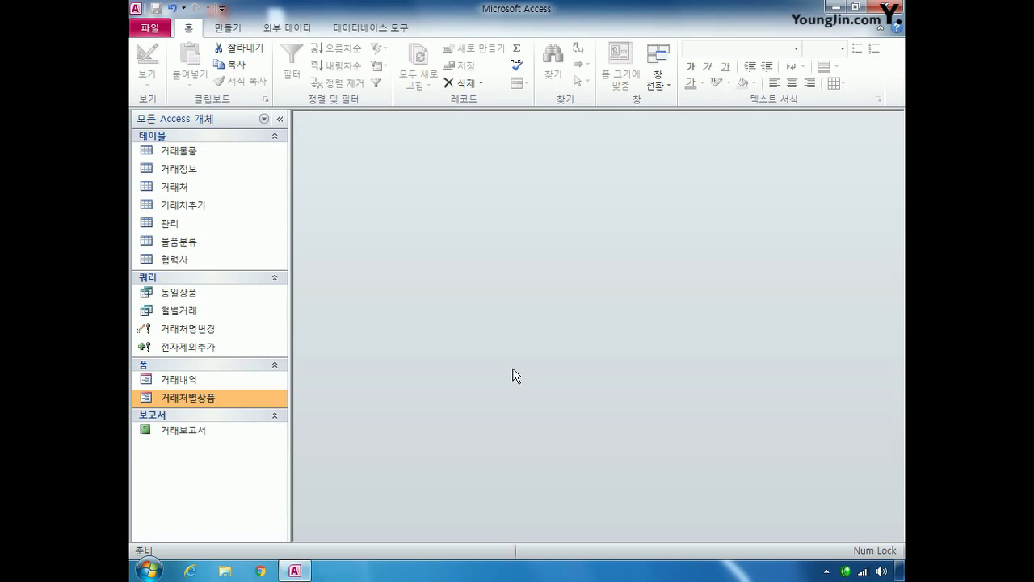
Step: Create a new design-view query containing only the 거래정보 table
click(236, 30)
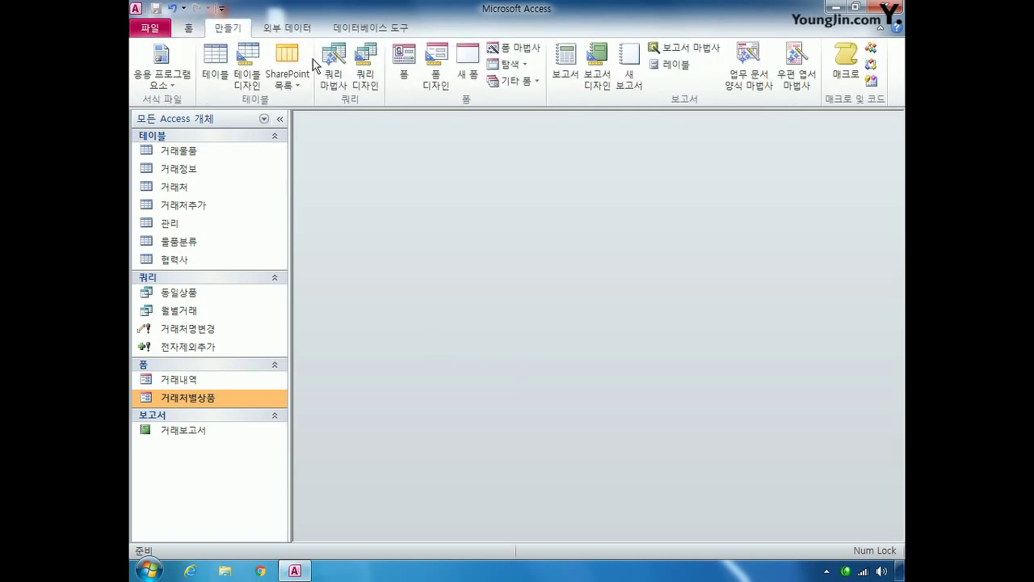
click(366, 64)
drag(522, 330, 552, 199)
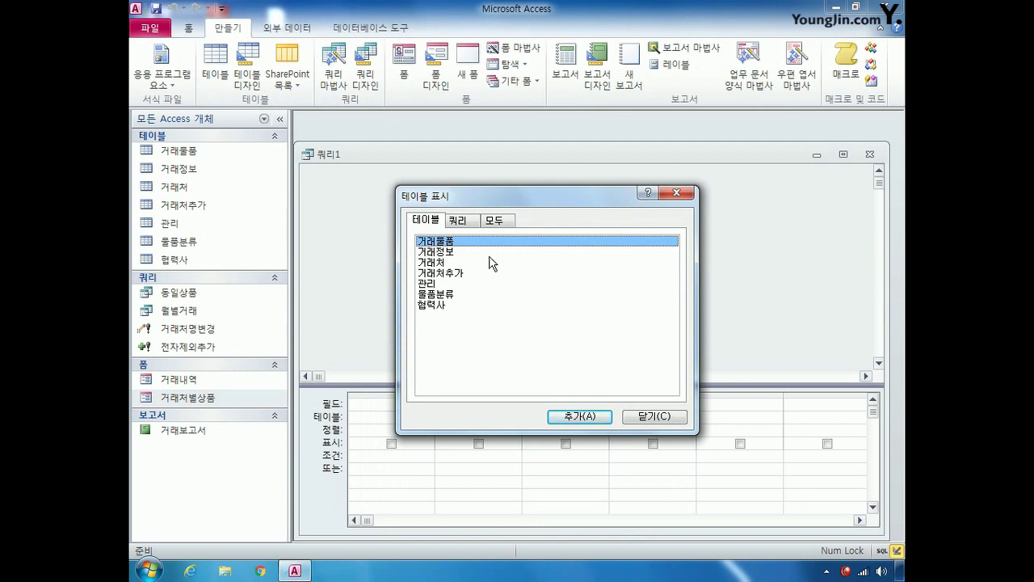
double_click(447, 251)
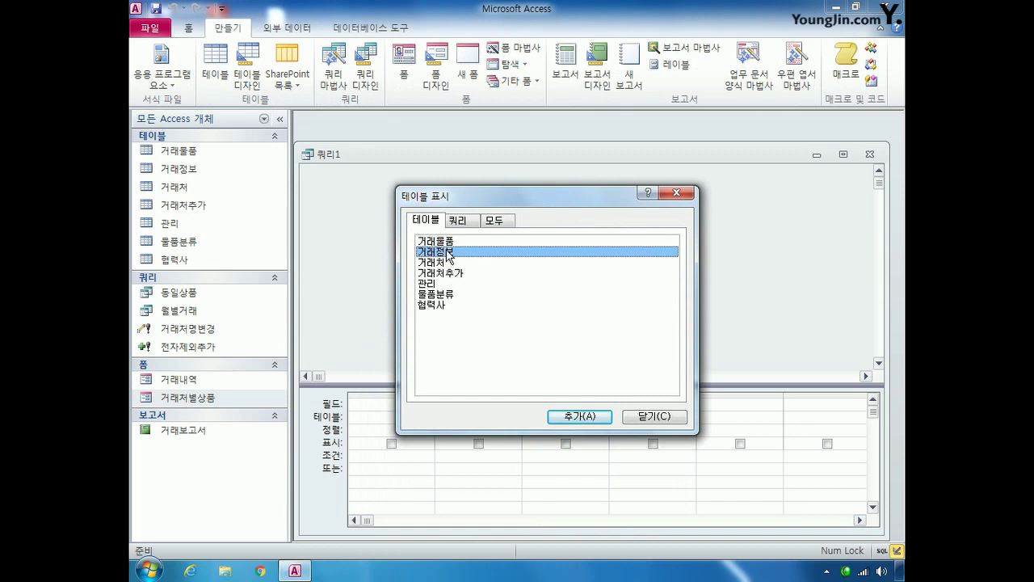
click(658, 417)
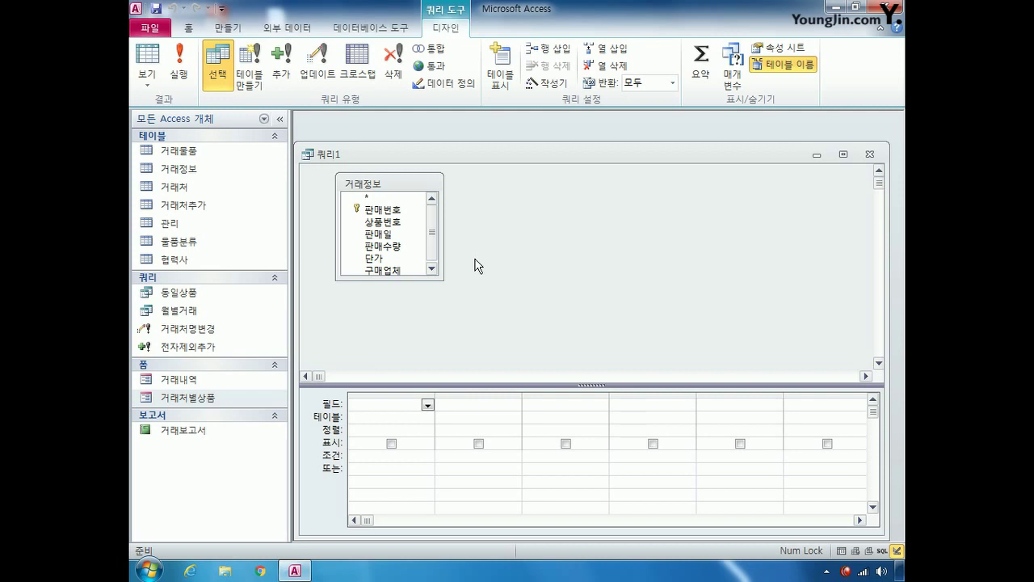
Step: Add 구매업체 to the query, convert it to a crosstab query, and make 구매업체 the row heading (행 머리글)
double_click(394, 270)
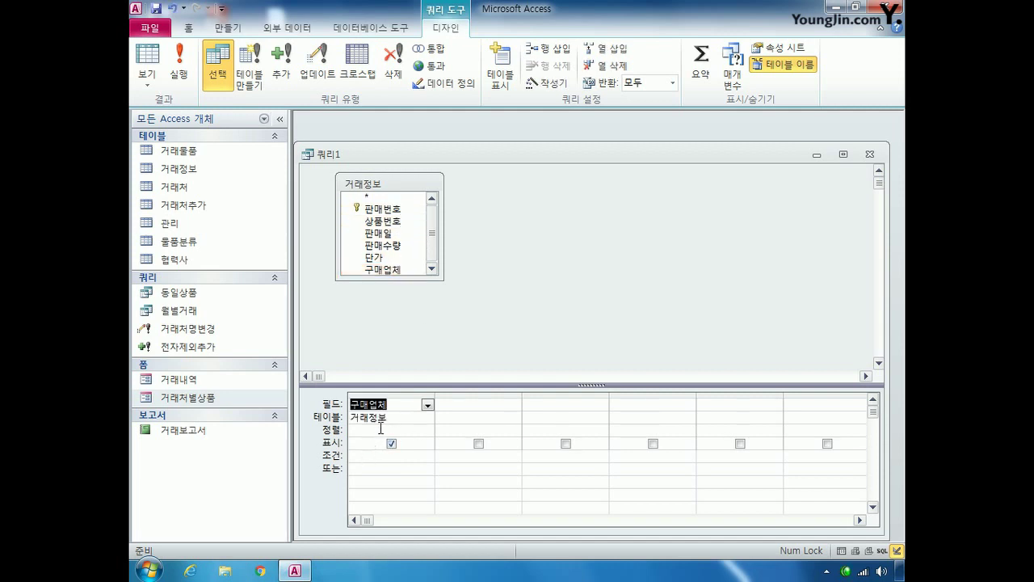
right_click(519, 218)
mouse_move(598, 340)
click(686, 352)
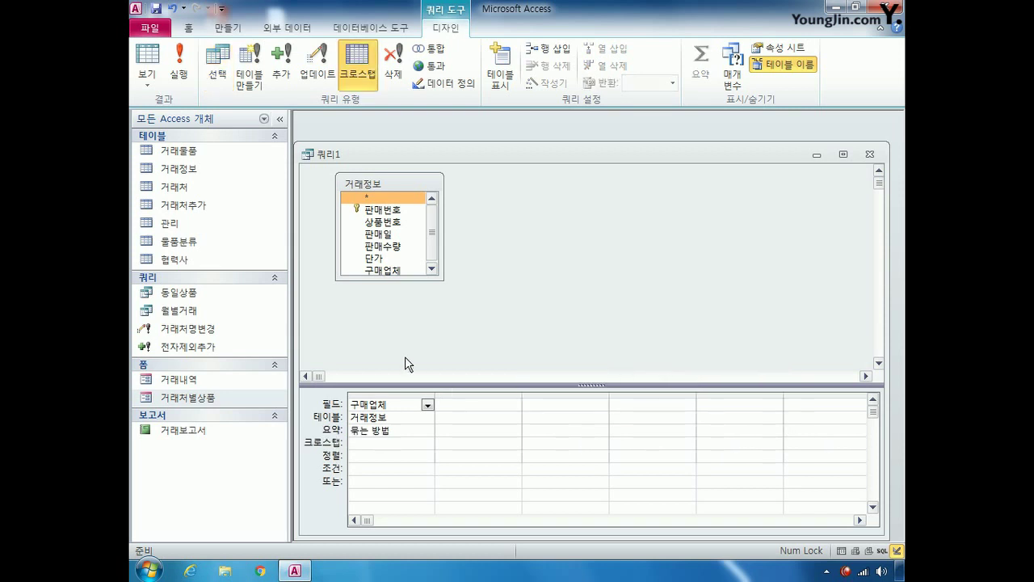
click(389, 443)
click(426, 444)
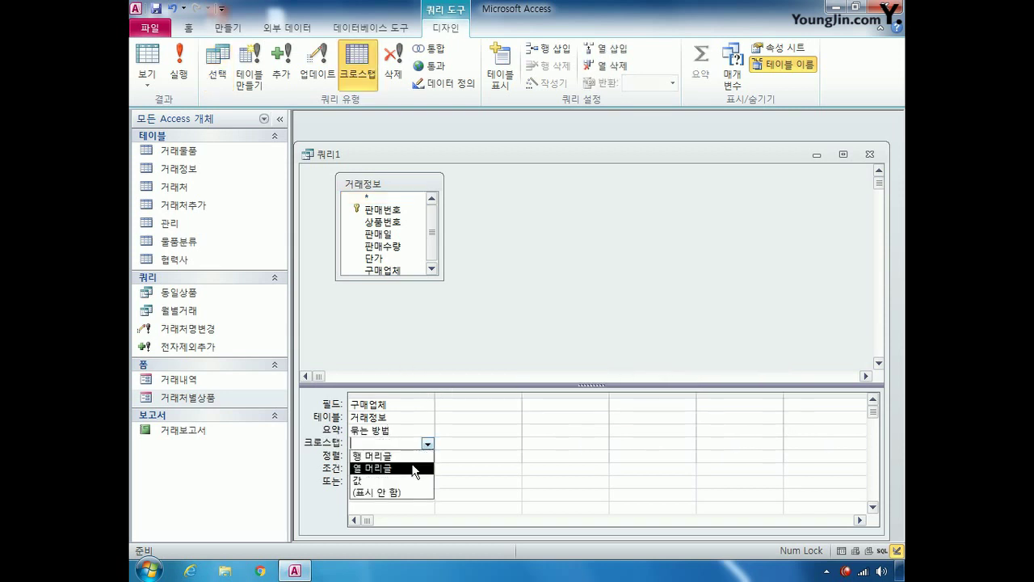
click(413, 456)
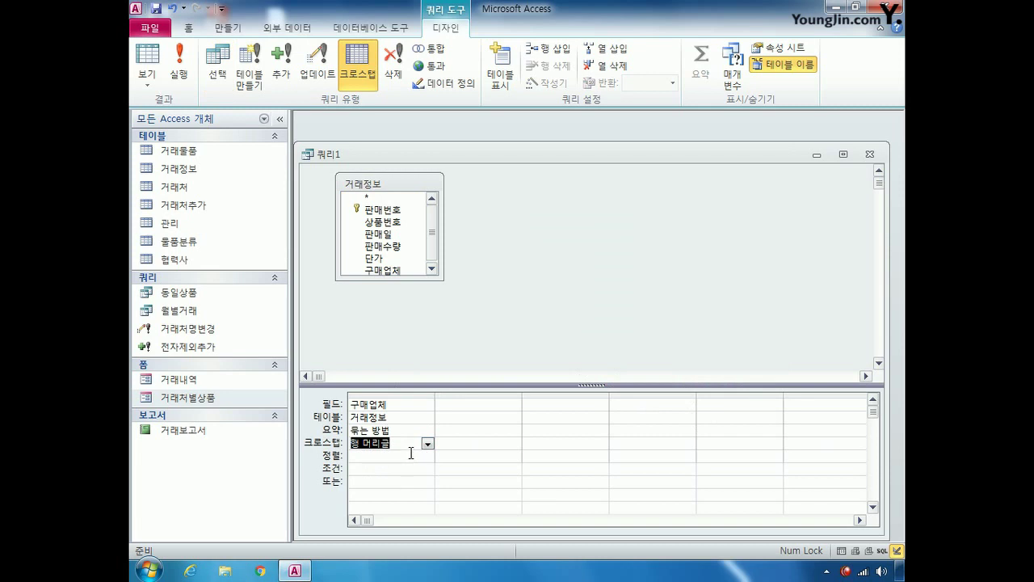
Step: Add 판매수량 as a second row heading (행 머리글) summarised by 합계
double_click(382, 246)
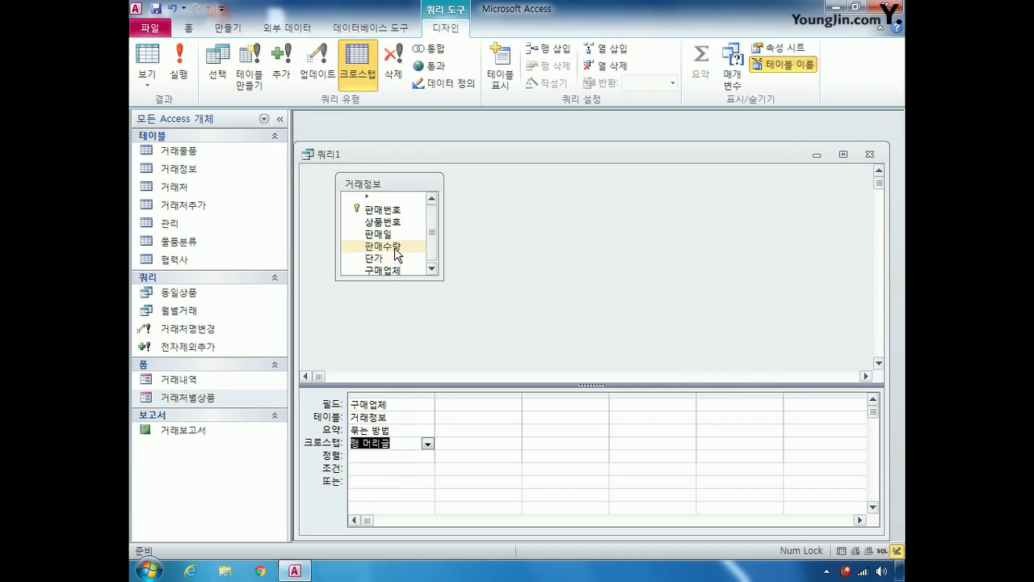
click(497, 430)
click(497, 444)
click(514, 443)
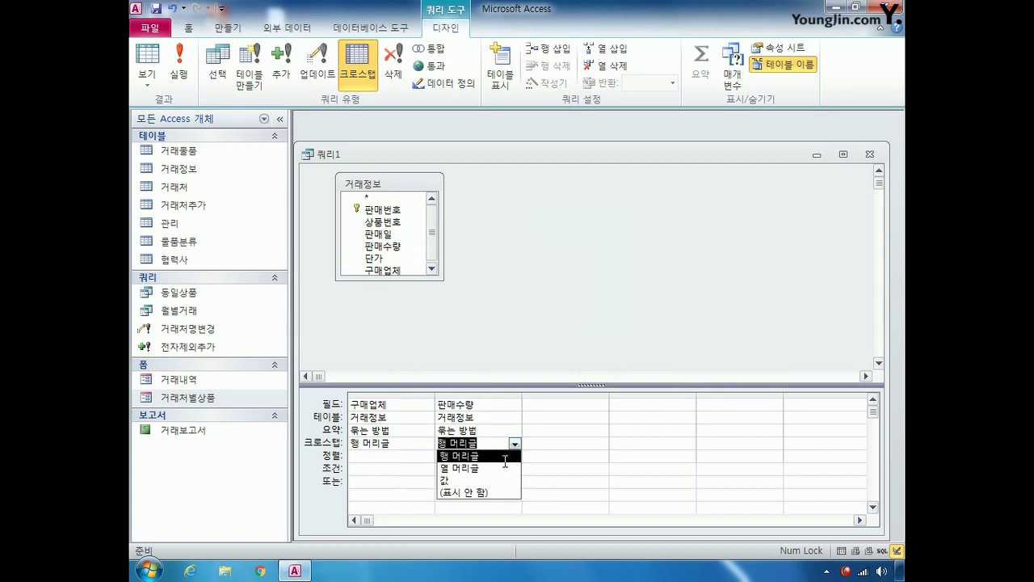
click(468, 455)
click(514, 430)
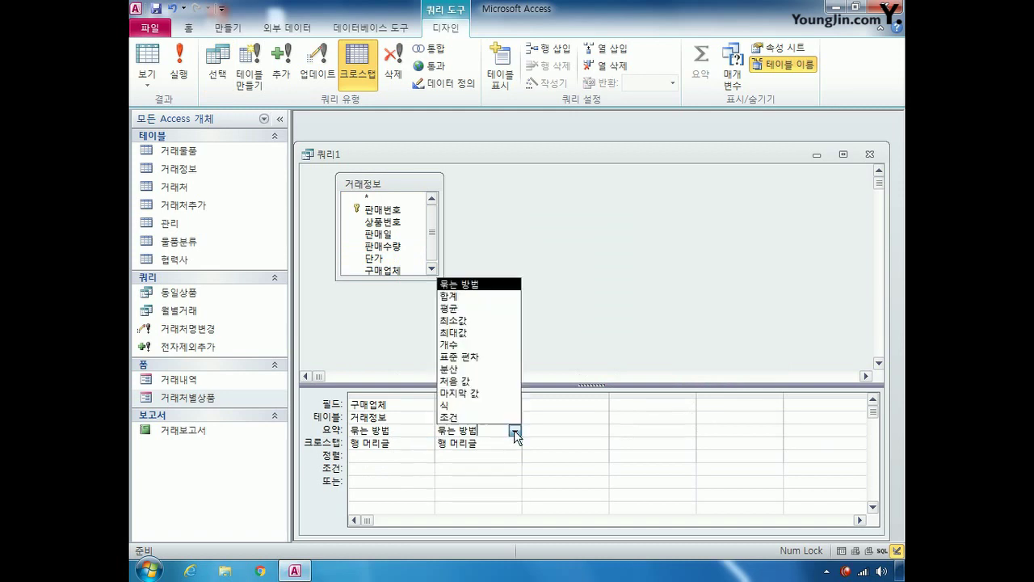
click(485, 295)
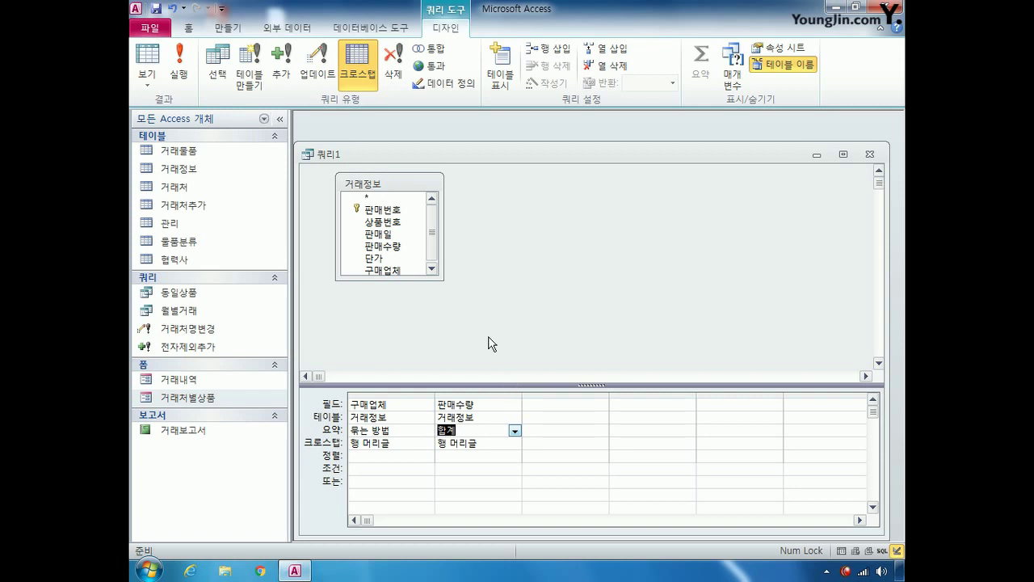
Step: Add 판매수량 once more, summarised by 합계, as the crosstab value (값)
double_click(402, 247)
click(577, 430)
click(602, 431)
click(555, 297)
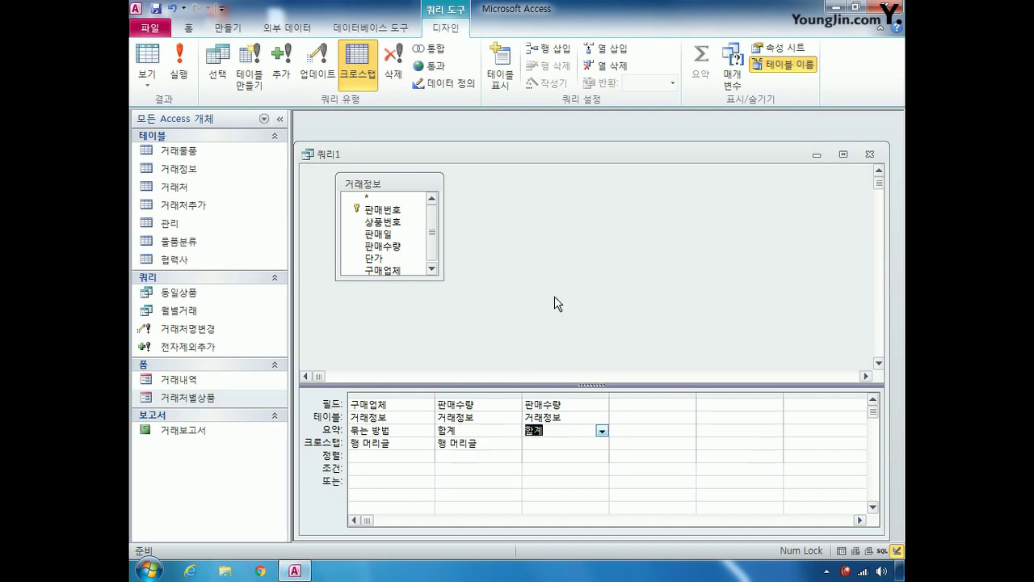
click(554, 443)
click(602, 443)
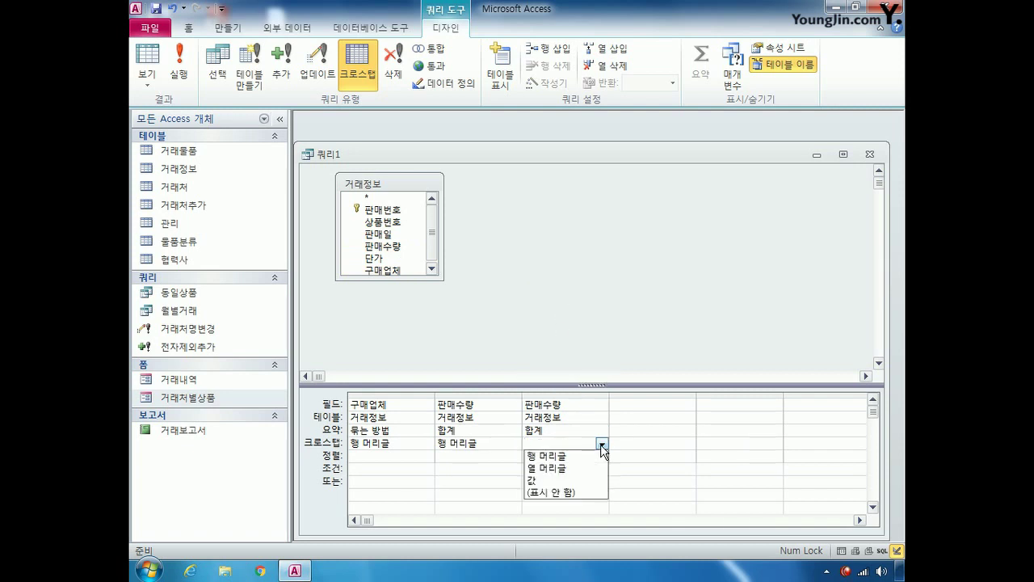
click(569, 479)
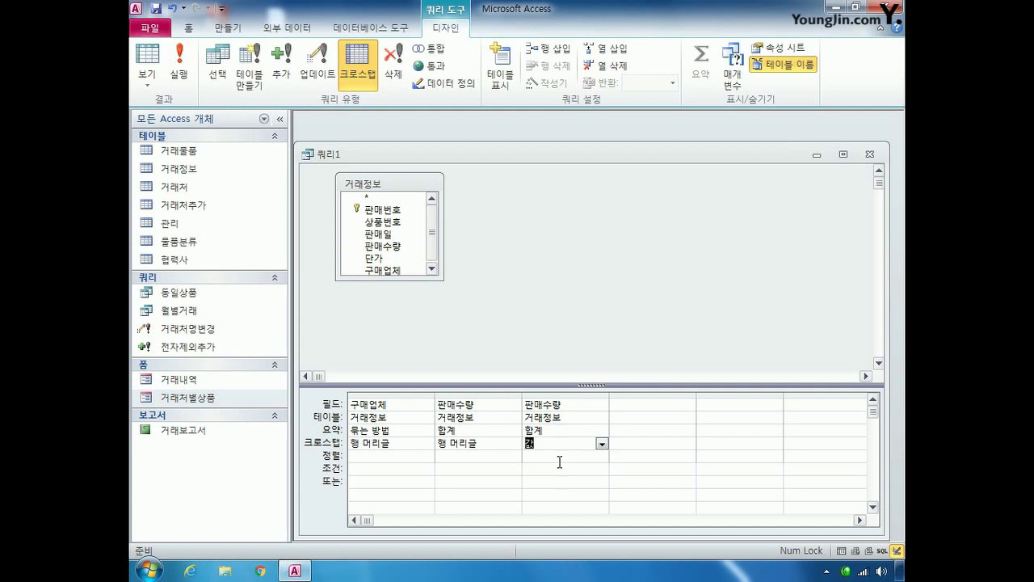
Step: In the zoom window of the next empty column, begin an iif expression returning "1분기" when month()<=3
click(637, 407)
right_click(633, 407)
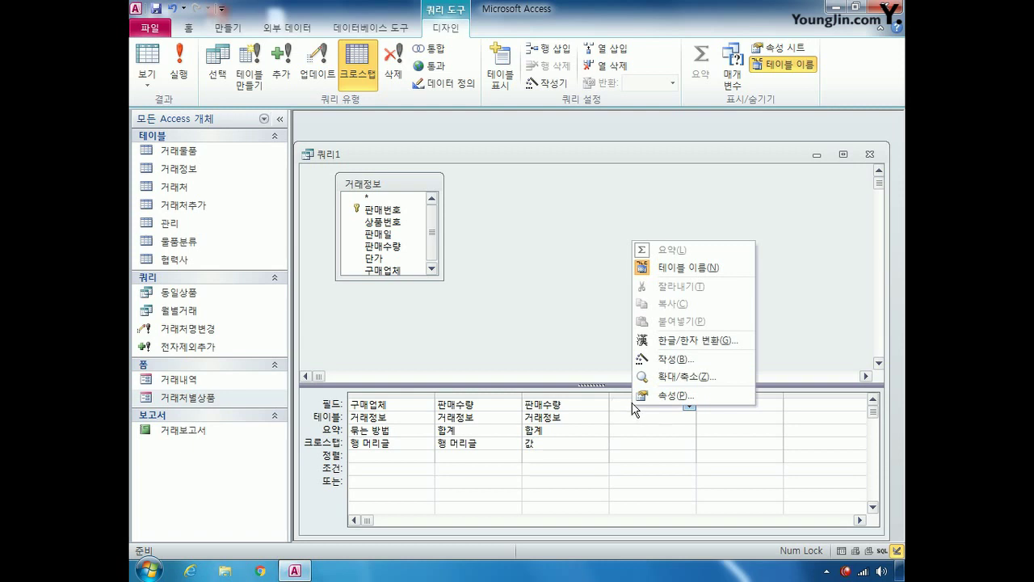
click(675, 376)
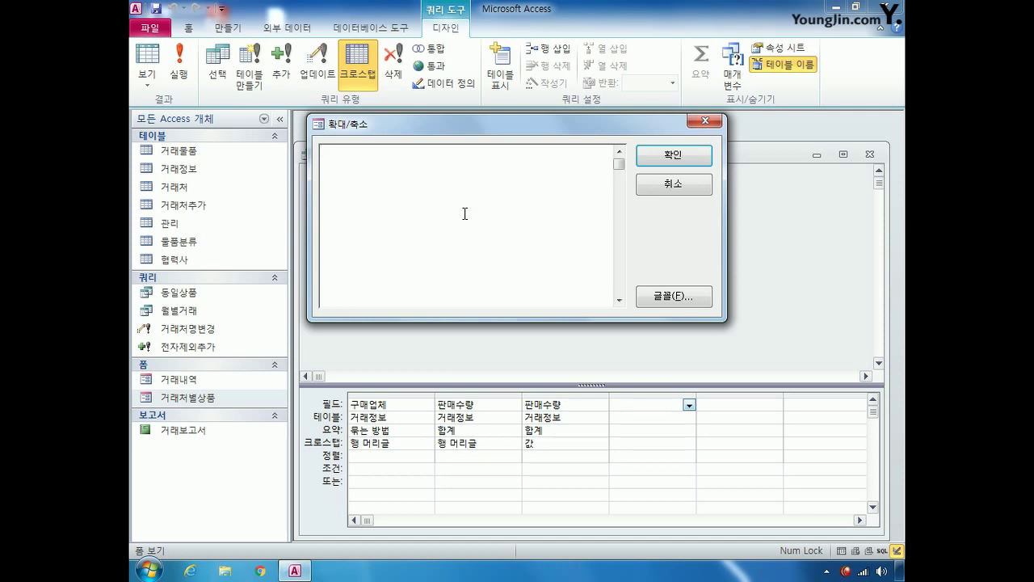
text(ㅏㅏ)
text(ii)
text(f)
text(()
text(month)
key(BackSpace)
key(BackSpace)
key(BackSpace)
key(BackSpace)
key(BackSpace)
key(BackSpace)
text(())
text(month)
text(())
text(<=)
text(3)
text(,)
text(")
text(1분)
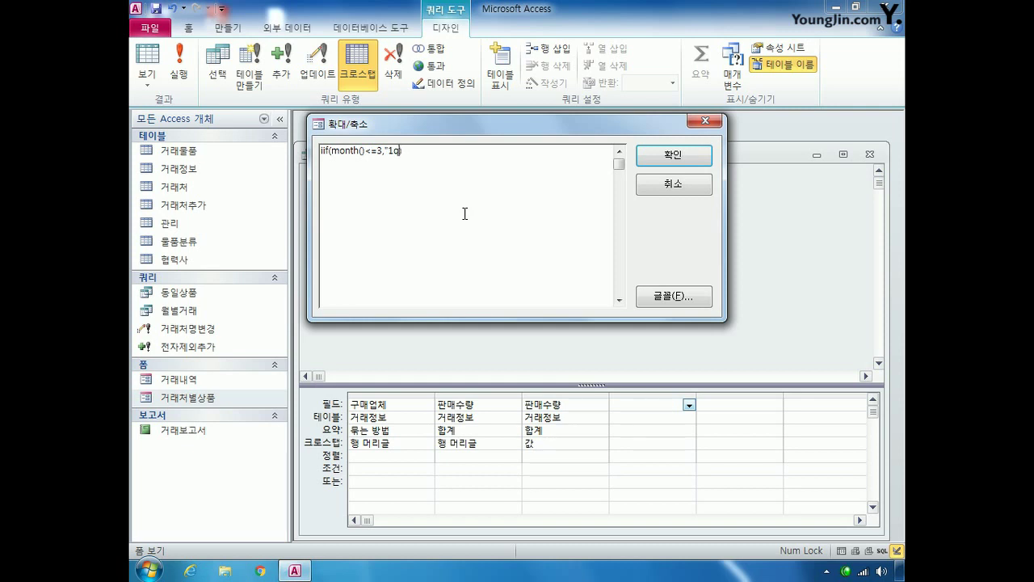
text(기")
Step: Nest further iif conditions returning "2분기" for month()<=6, "3분기" for month()<=9, and "4분기" otherwise
text(,iif())
key(Left)
text(mont)
text(h())
text(<=)
text(6,)
text("2분)
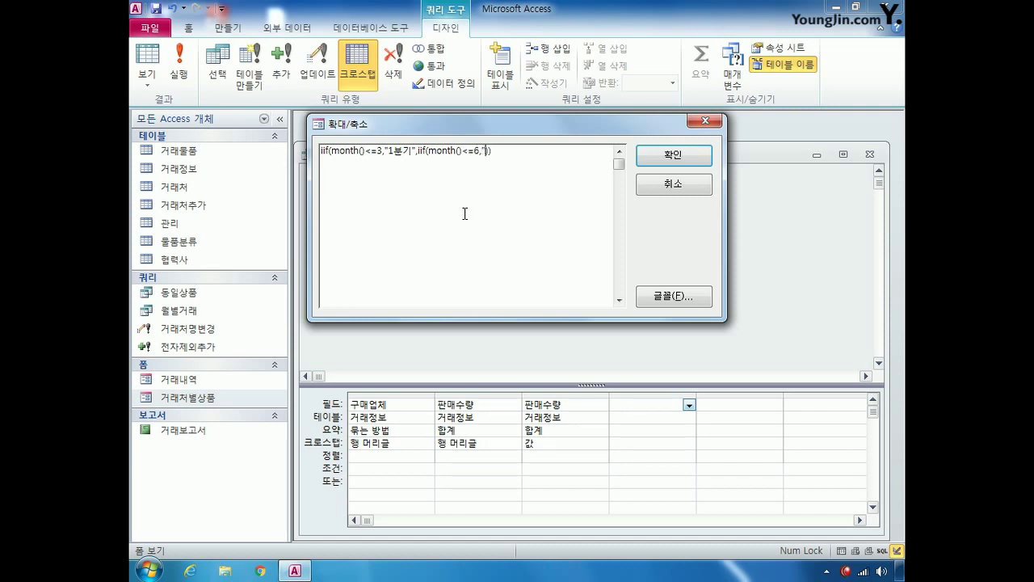
text(기",iif(month())
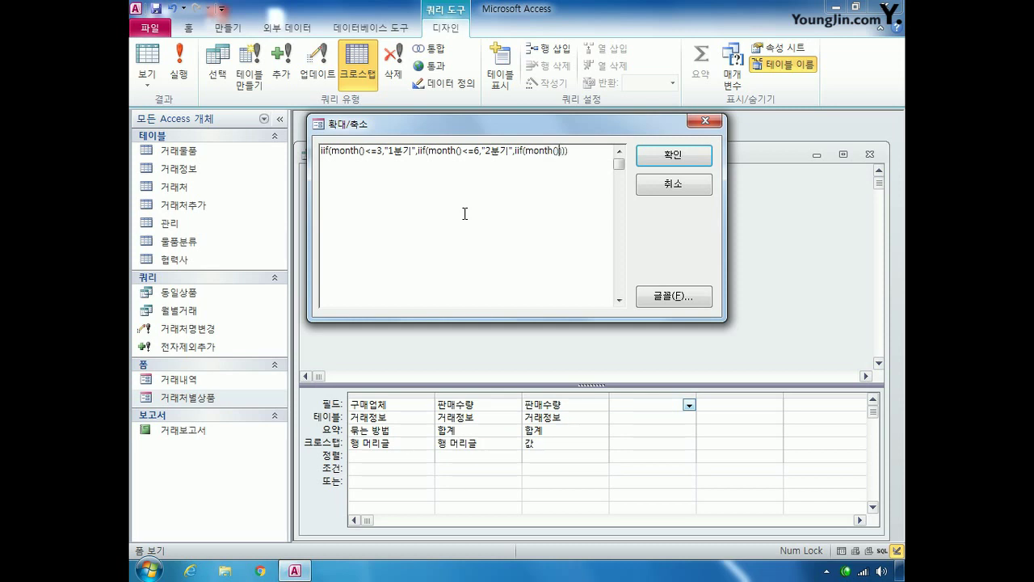
text(<=9,"3분기","4분기")
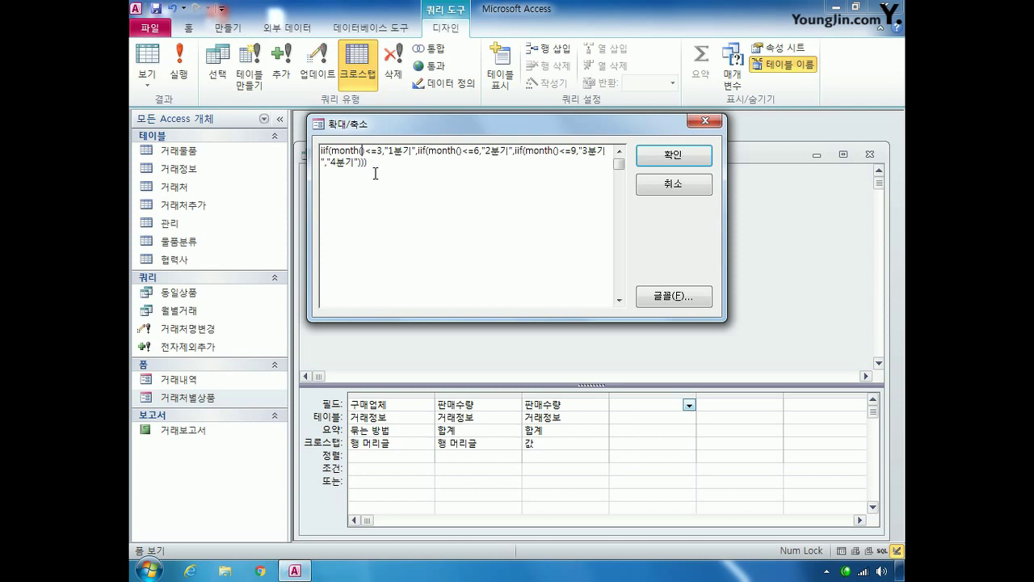
Step: Insert [판매일] as the argument of all three month() functions and accept the expression
text([판매일])
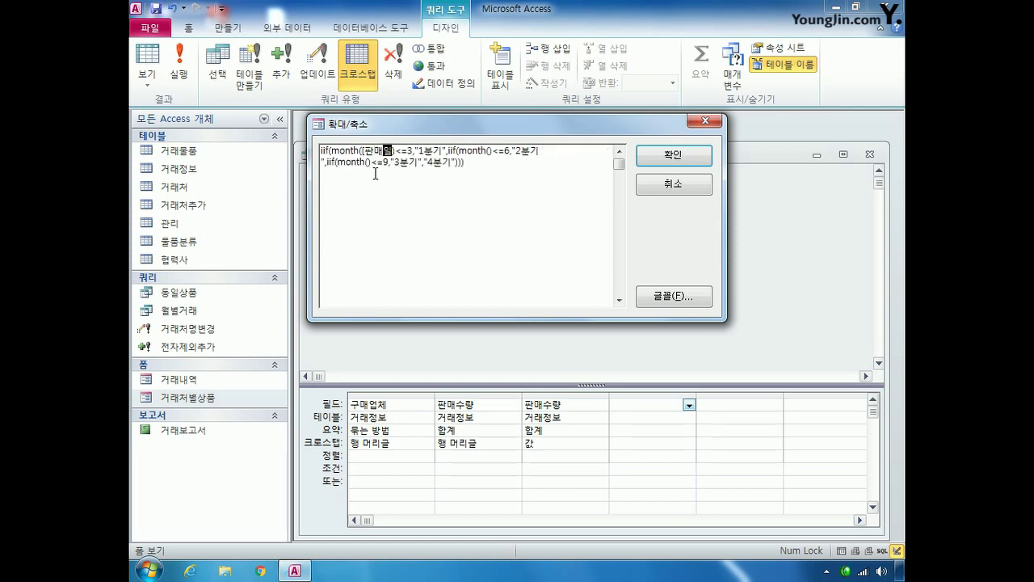
text(])
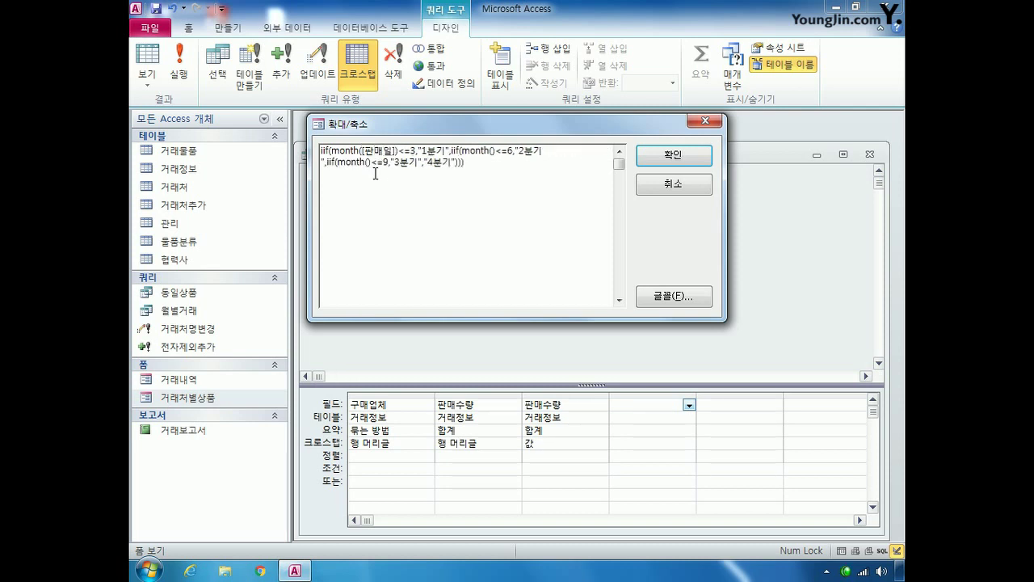
key(shift+Left)
key(shift+Left)
key(shift+Left)
key(Right)
key(Right)
key(Right)
key(Right)
key(Right)
key(Right)
key(Right)
key(Right)
key(Right)
key(Right)
key(Right)
key(Right)
key(Right)
key(Right)
key(Right)
key(Right)
key(Right)
key(Right)
text([판매일])
key(Down)
key(Left)
key(Left)
key(Left)
key(Left)
key(Left)
key(Left)
key(Left)
key(Left)
key(Left)
key(Left)
key(Left)
text([판매일])
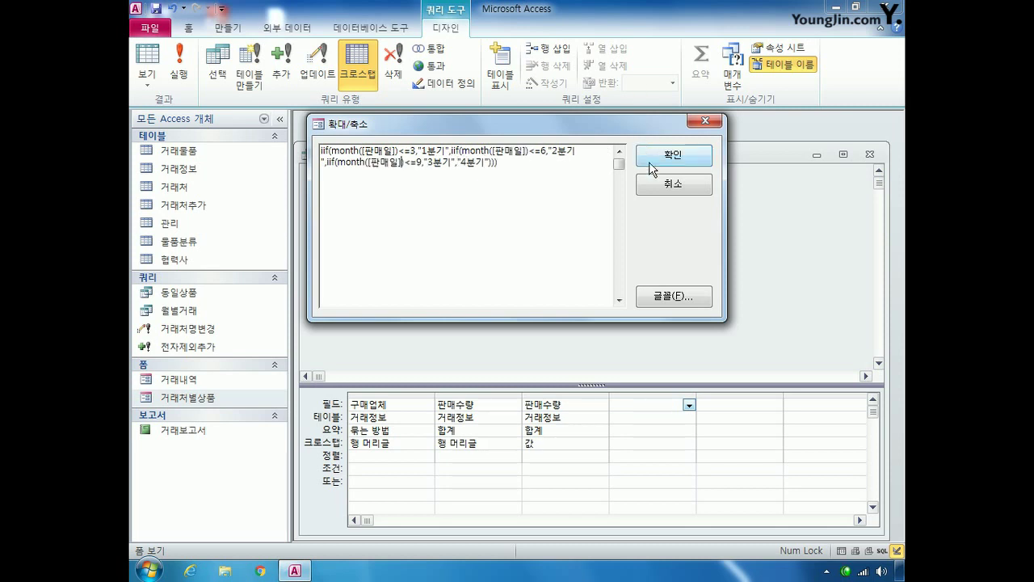
click(674, 156)
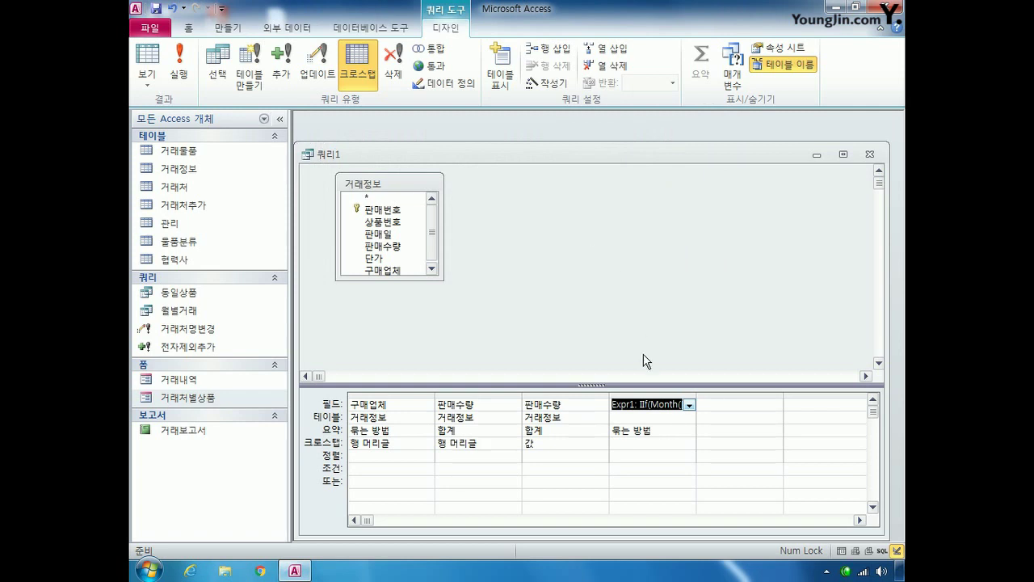
Step: Set the quarter expression column as the crosstab column heading (열 머리글)
click(643, 445)
click(689, 443)
click(674, 466)
Step: Delete the Expr1: label before the quarter expression and widen its column to fit
drag(640, 404, 589, 404)
key(Delete)
double_click(697, 394)
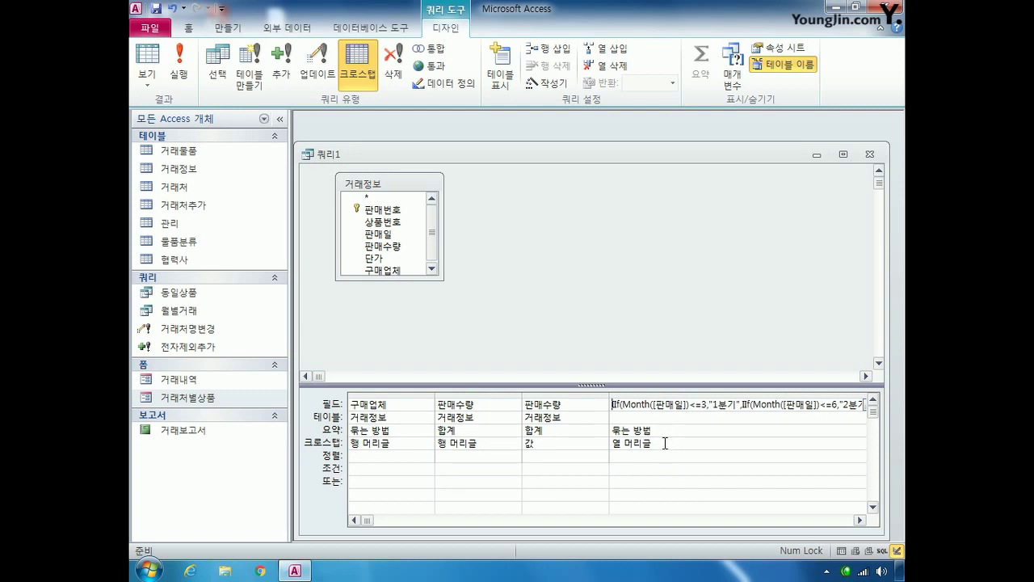
Step: Run the crosstab query to check the quarterly sales per 구매업체, and return to design view
click(178, 65)
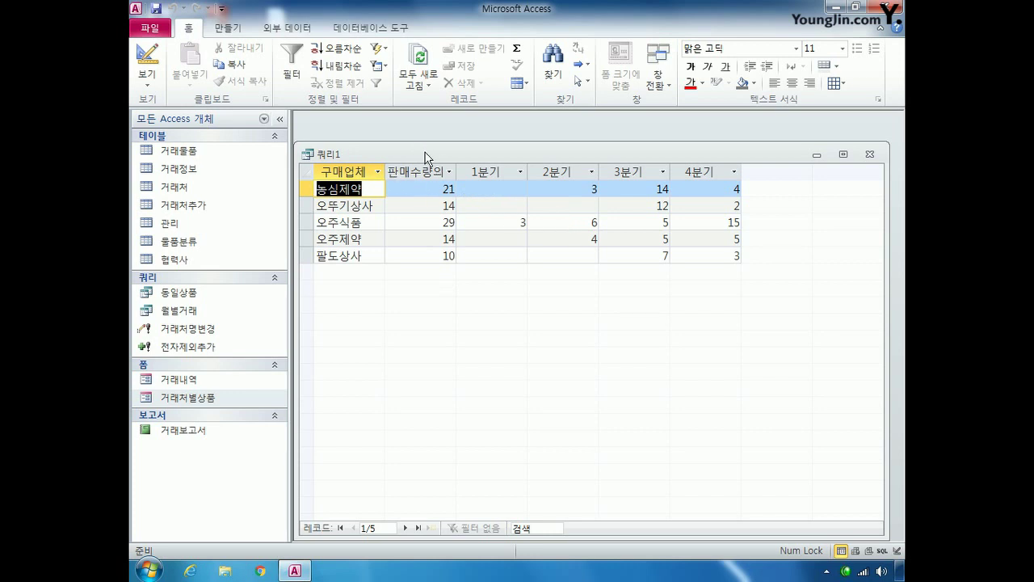
click(147, 57)
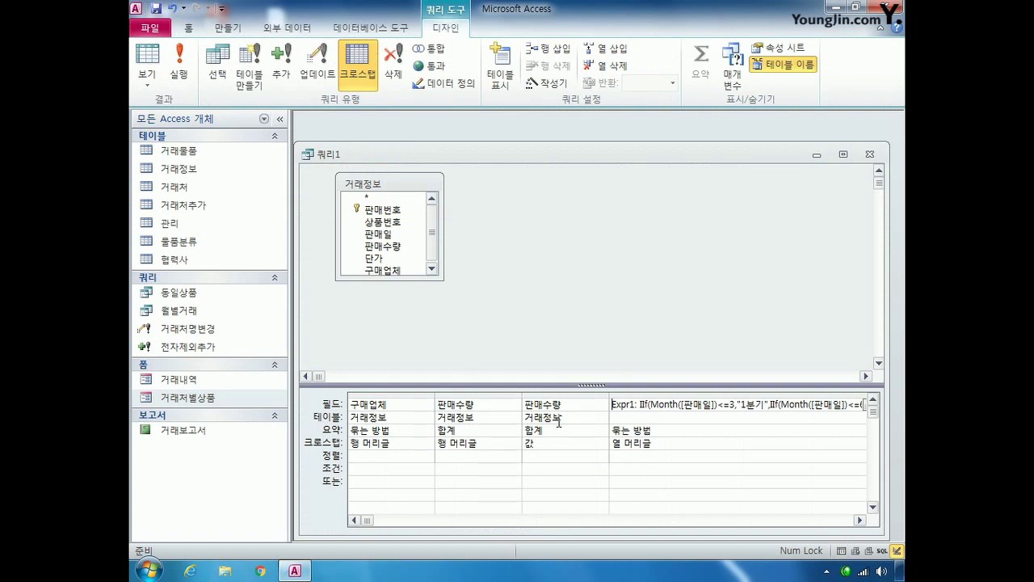
key(Left)
text(판매수)
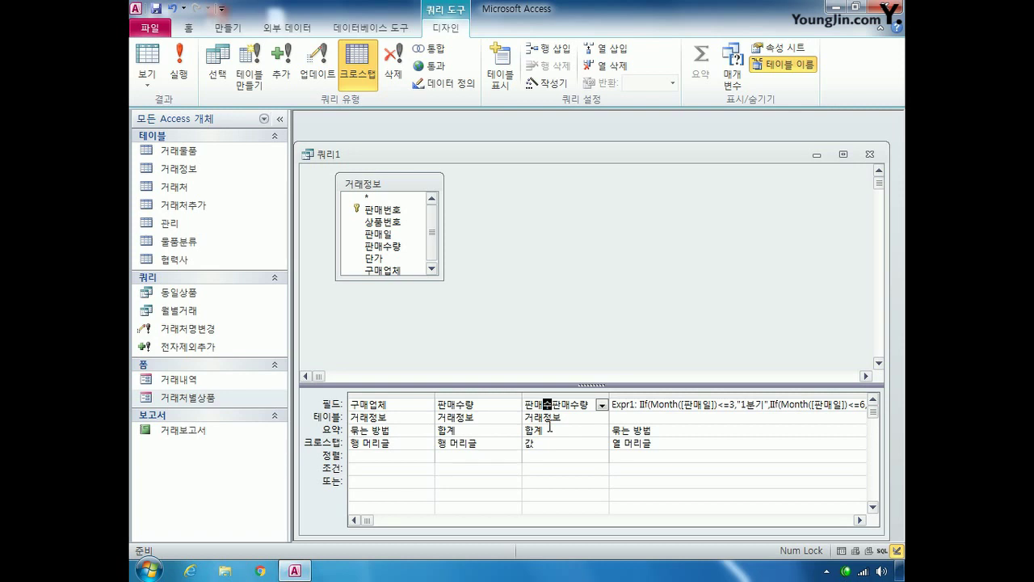
key(Escape)
Step: Label the 판매수량 row heading (행 머리글) column as 연 판매수량 and run the crosstab query
click(439, 405)
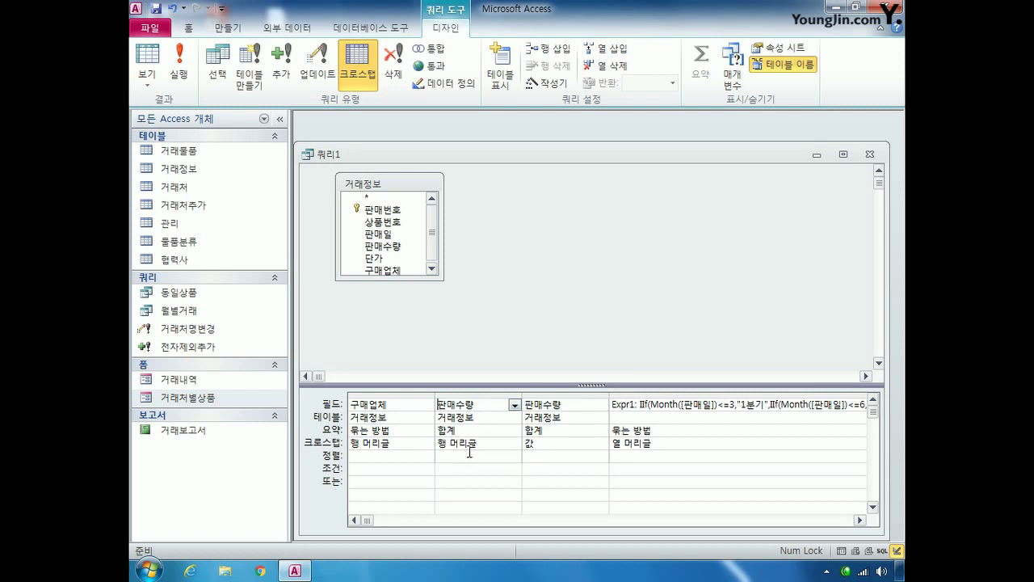
text(연 판매수량)
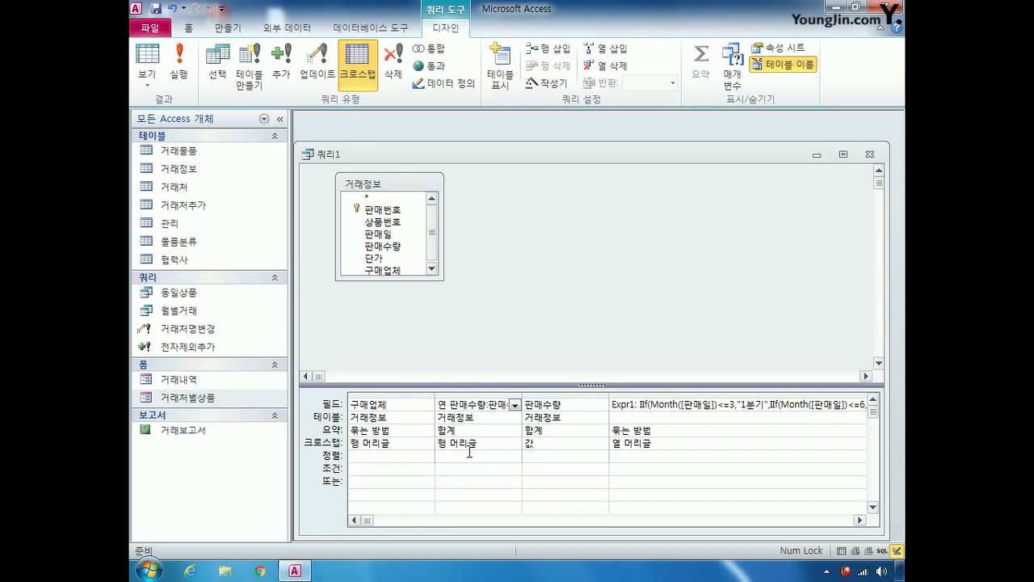
click(179, 65)
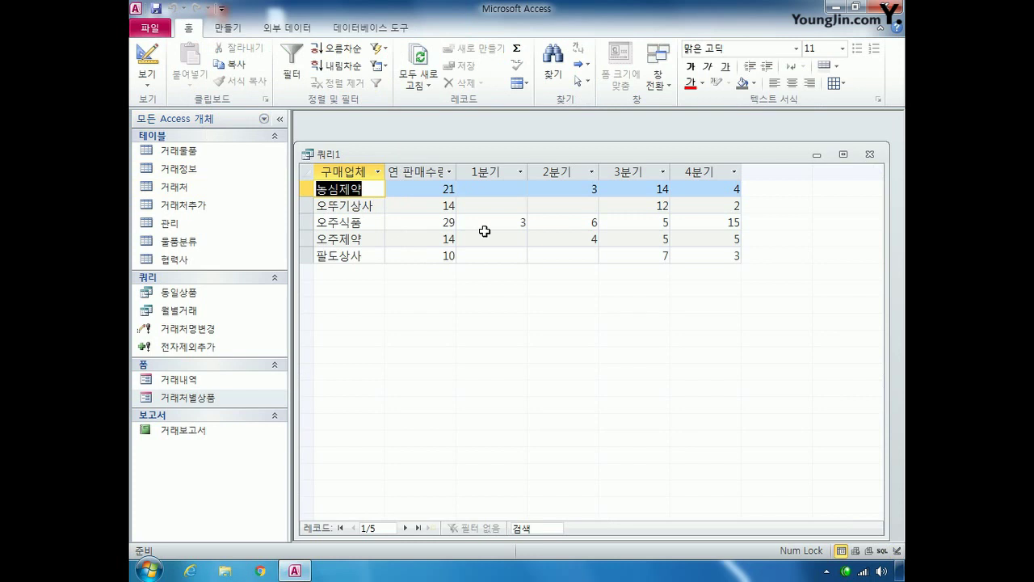
Step: Close the crosstab query and save it under the name Q_거래내역
click(869, 154)
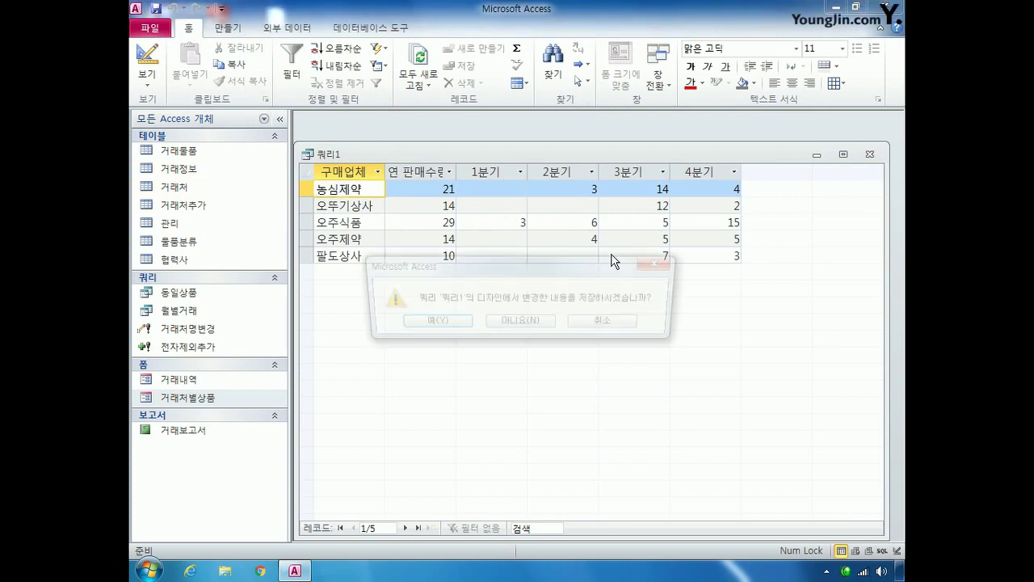
click(438, 321)
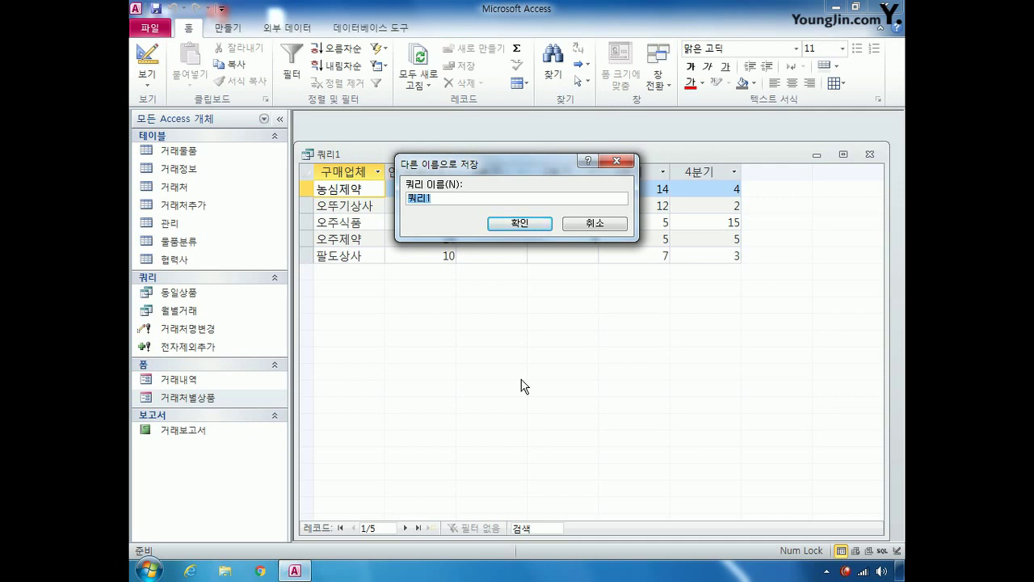
text(이)
text(_거래내역)
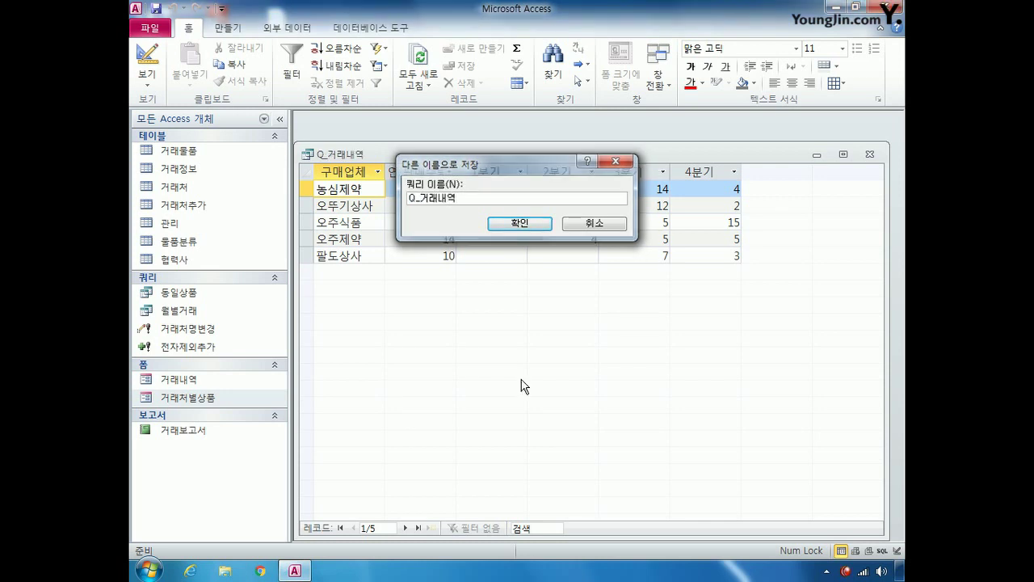
key(Return)
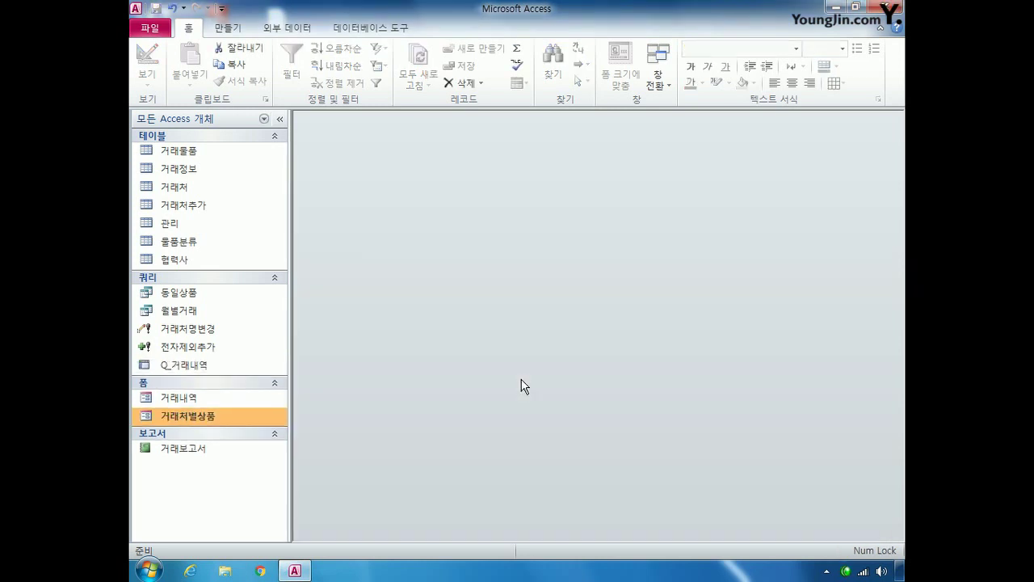